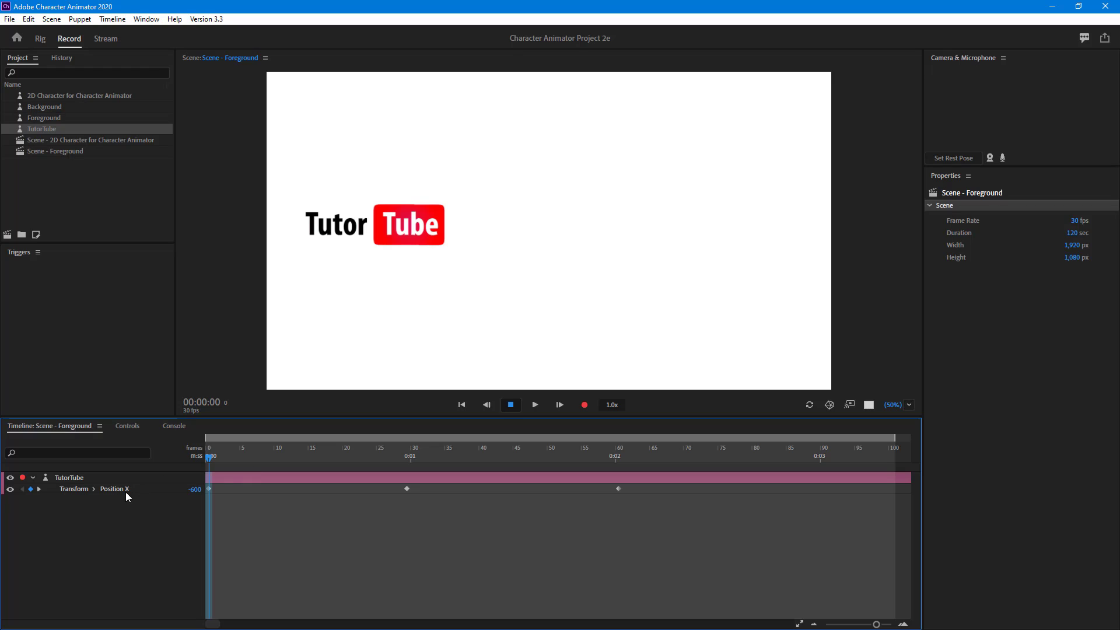
Play the TutorTube animation from the first frame and examine its motion between the three Position X keyframes
drag(234, 461, 151, 482)
click(537, 405)
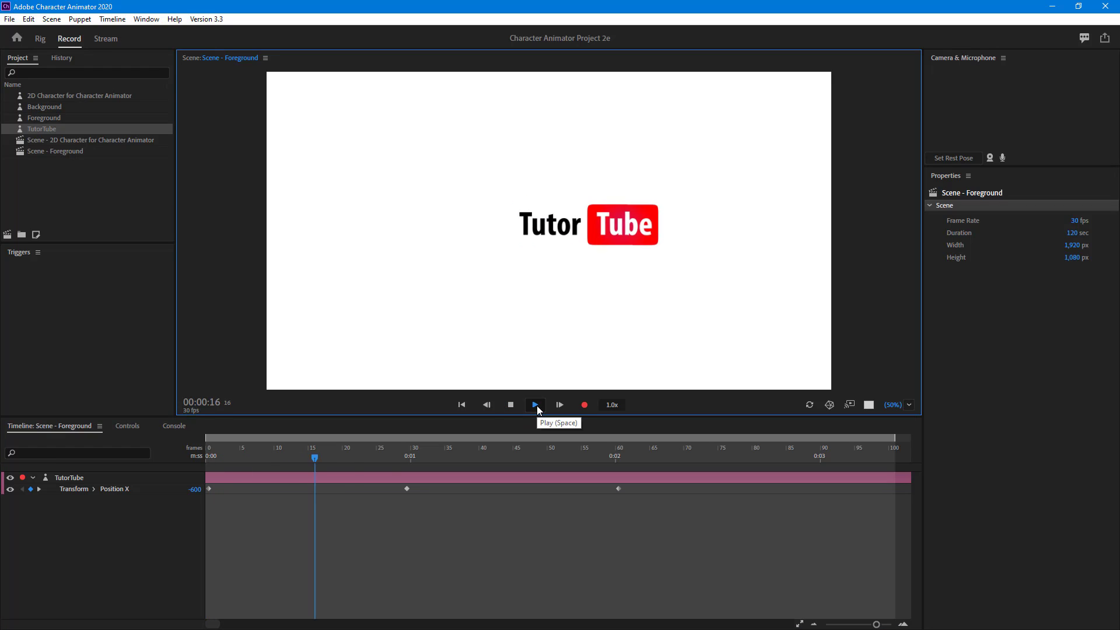
key(space)
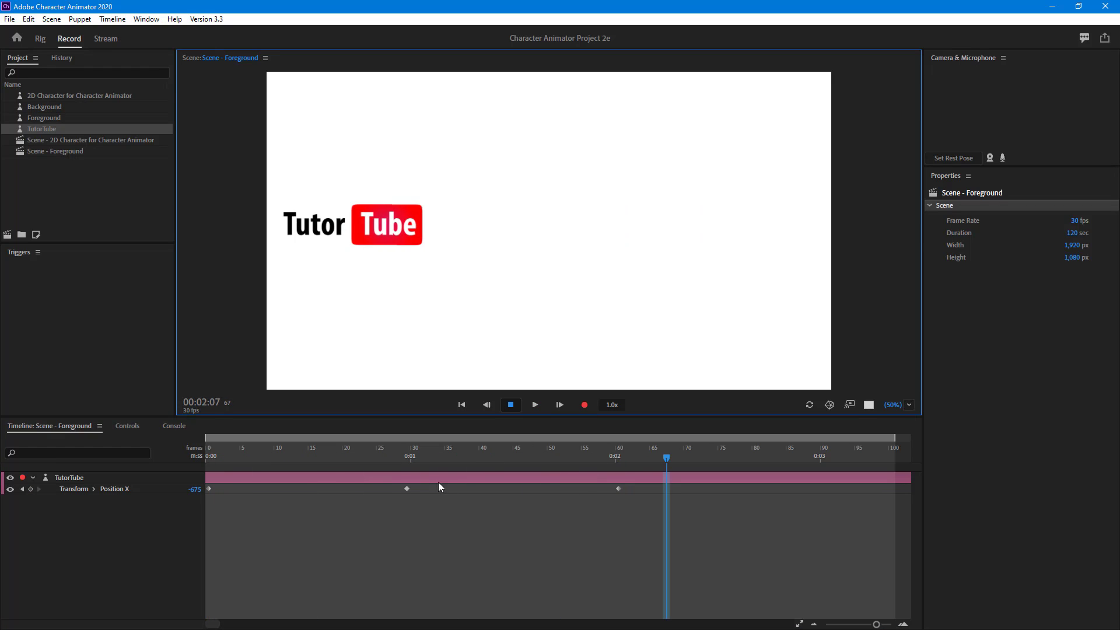
drag(383, 461, 166, 460)
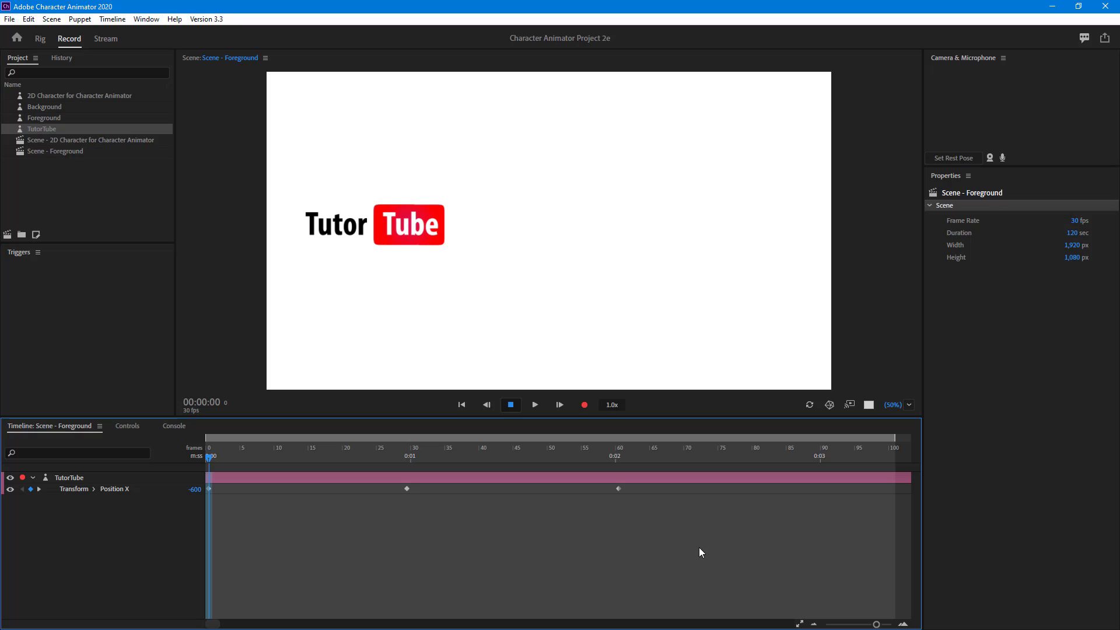
drag(653, 538, 210, 488)
drag(214, 460, 186, 475)
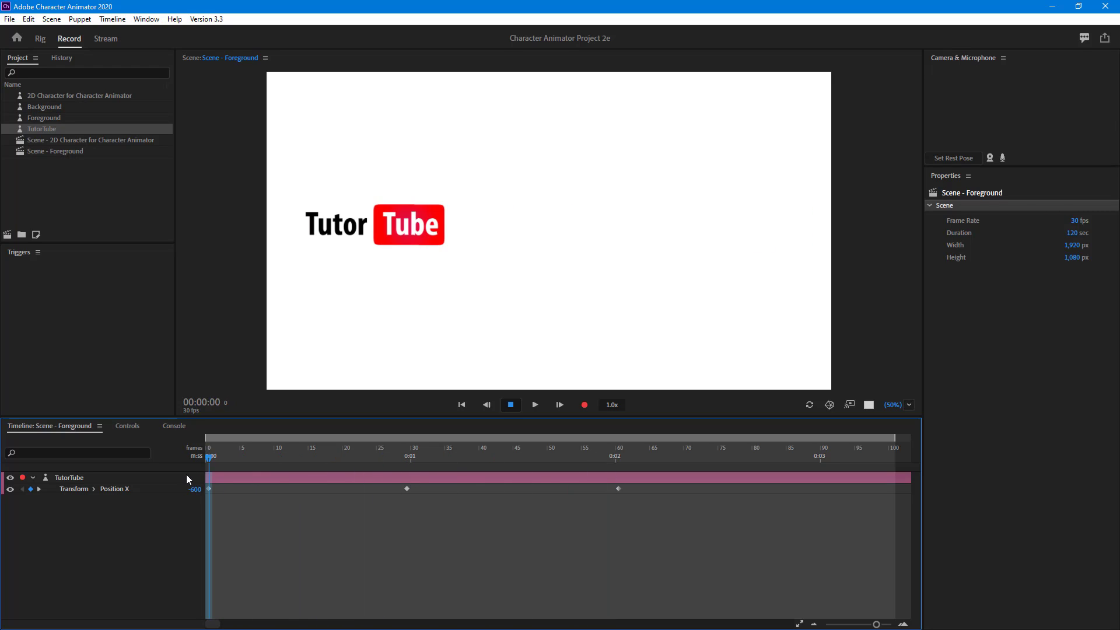
click(536, 404)
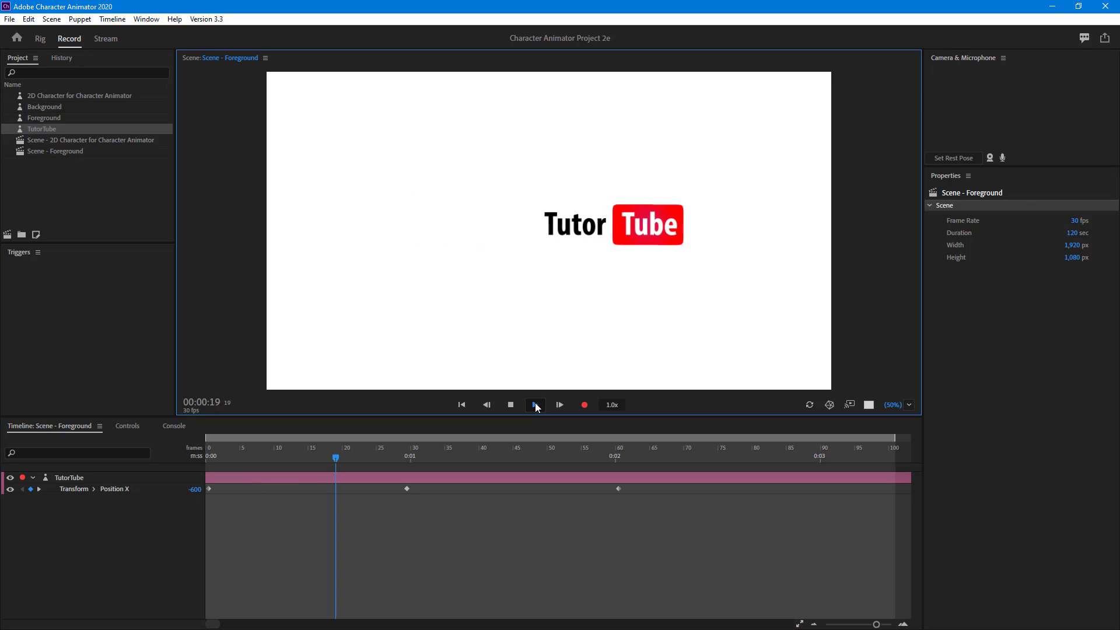
click(510, 404)
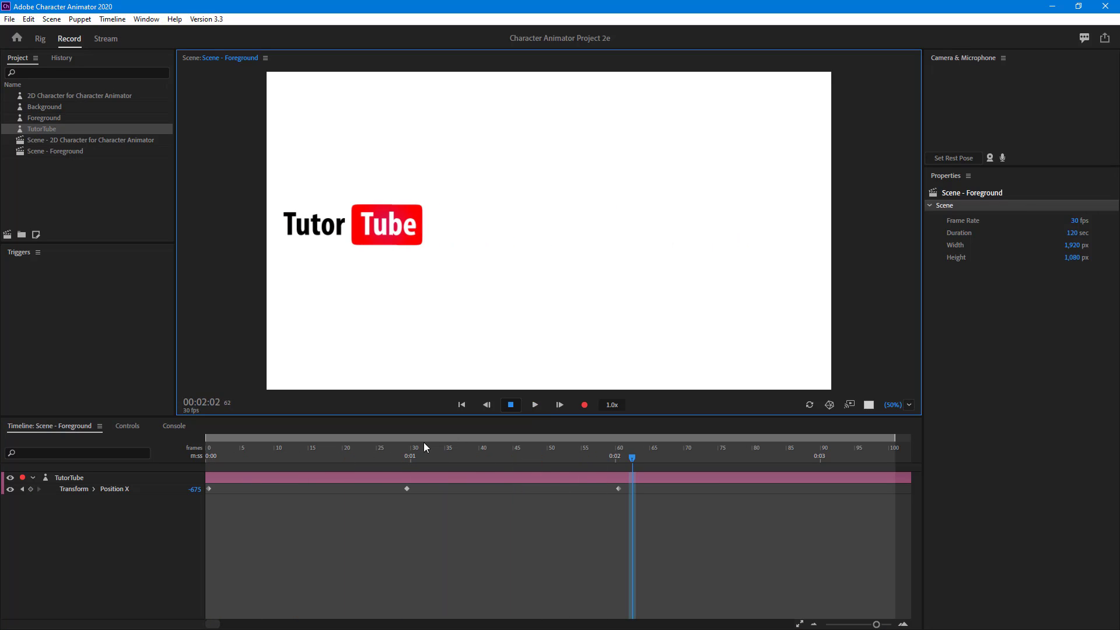
drag(426, 448, 207, 499)
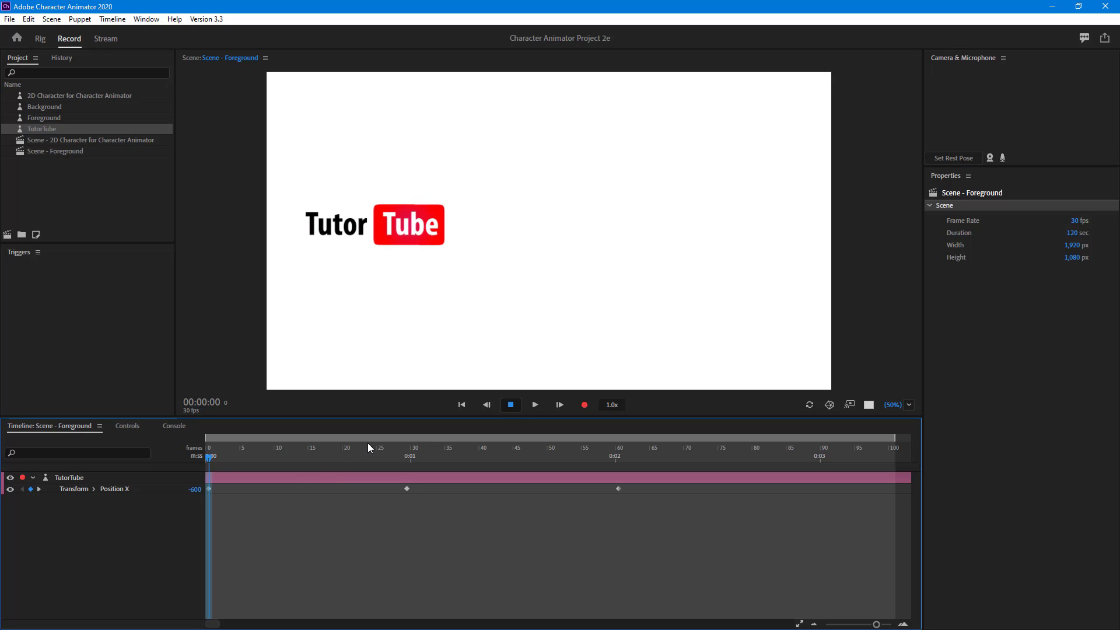
Check the easing options available for the middle Position X keyframe and replay the linear animation from the start
drag(367, 443, 396, 465)
click(380, 459)
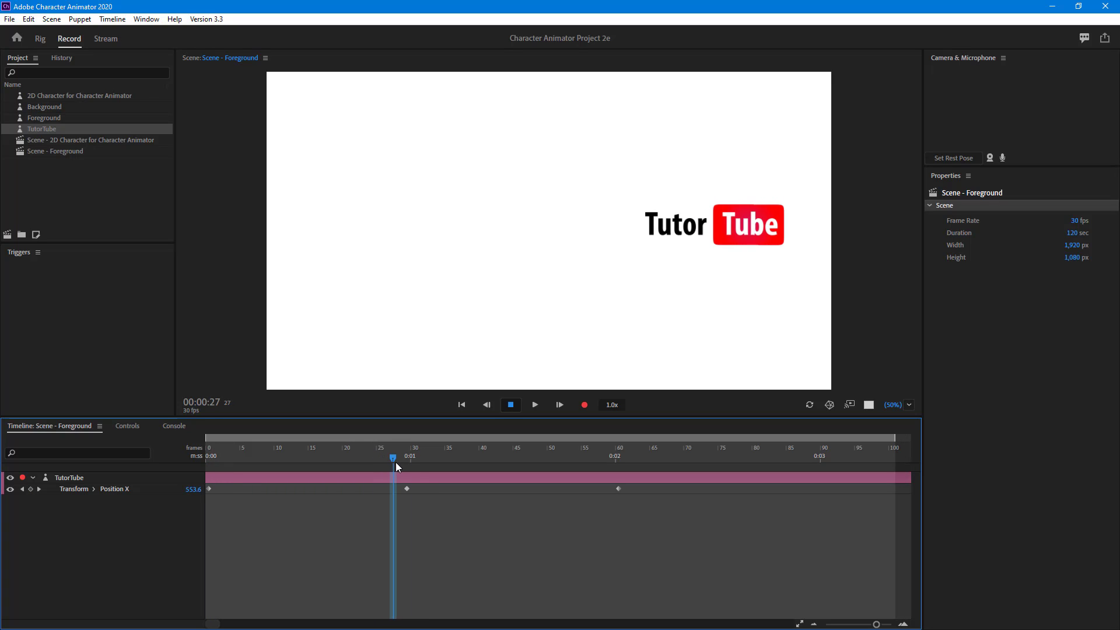
click(408, 489)
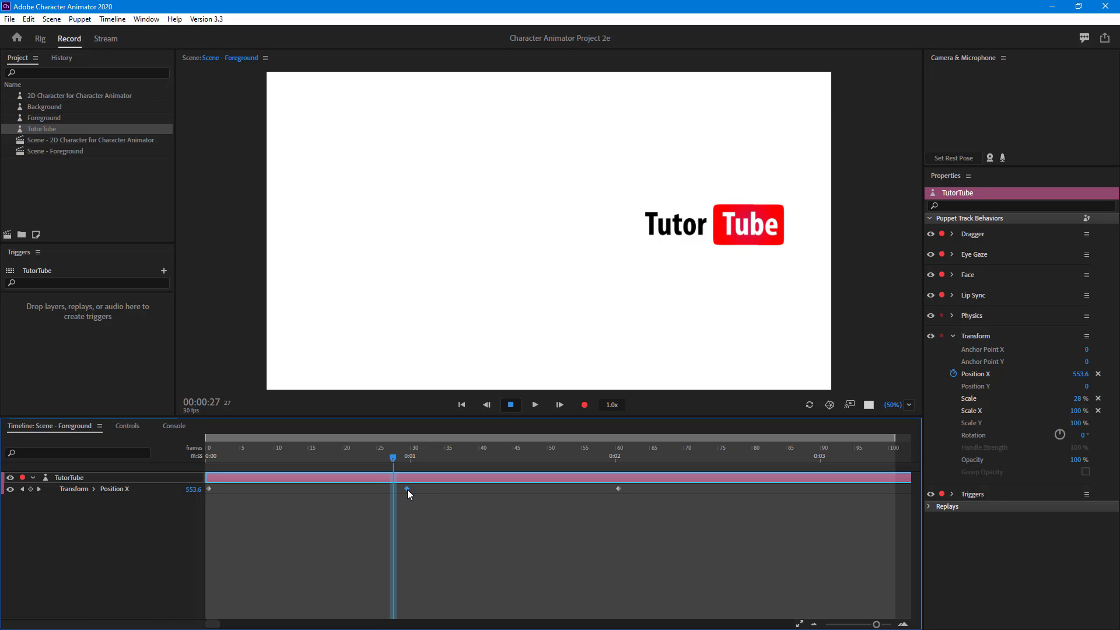
right_click(407, 489)
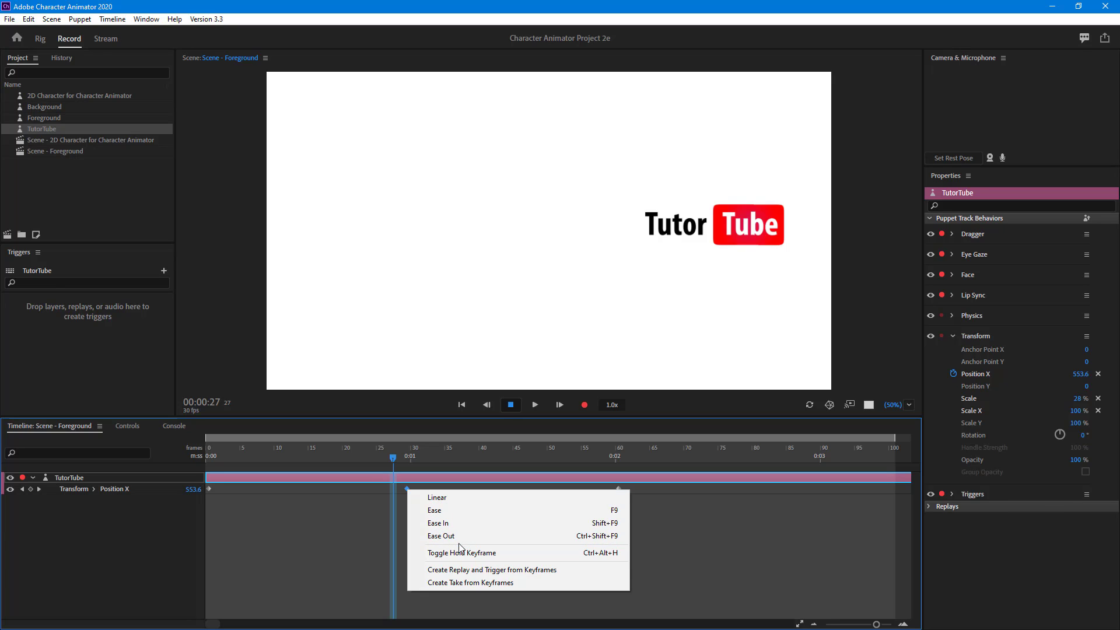
click(279, 488)
click(212, 449)
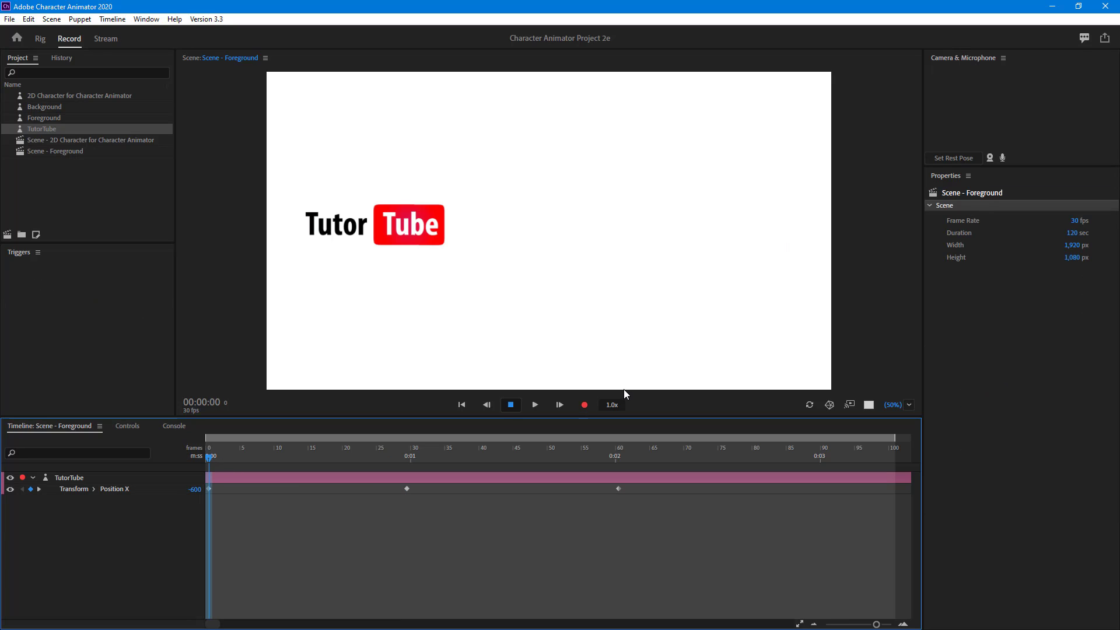
click(535, 406)
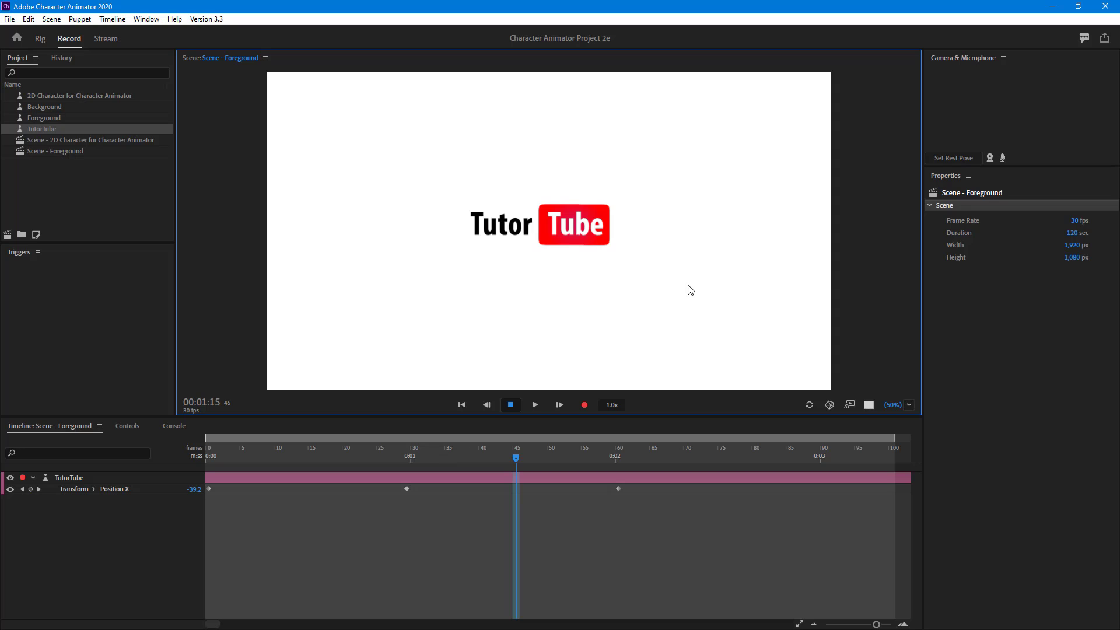
Apply Ease In to the middle Position X keyframe at frame 29
click(407, 452)
right_click(408, 489)
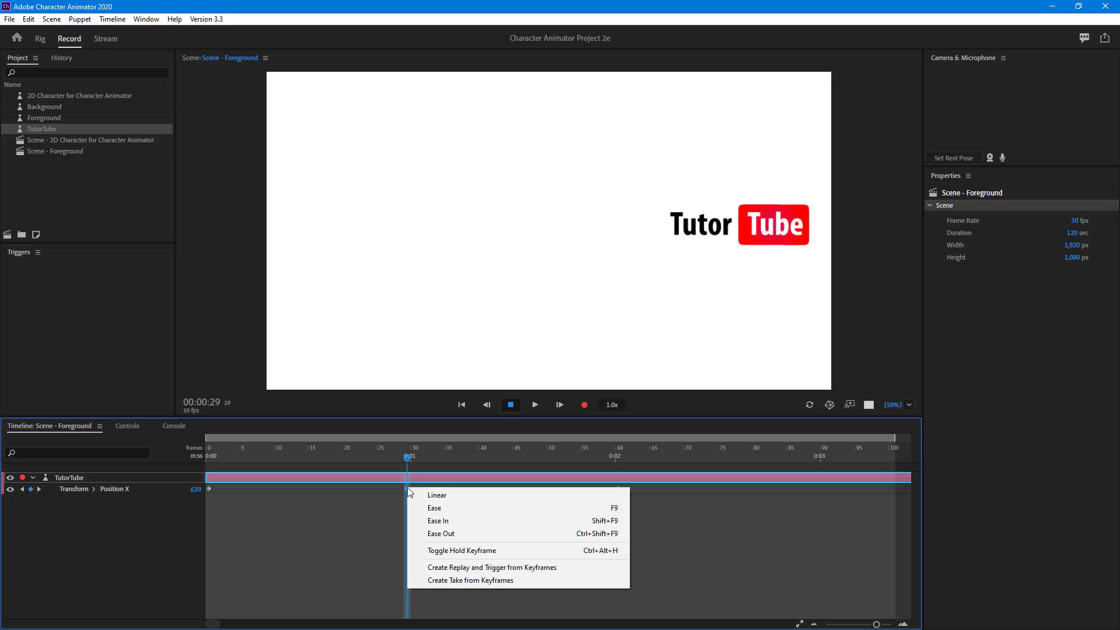
click(471, 520)
Scrub and play the animation from the start to examine how the logo moves into the middle keyframe with Ease In
drag(404, 464, 365, 460)
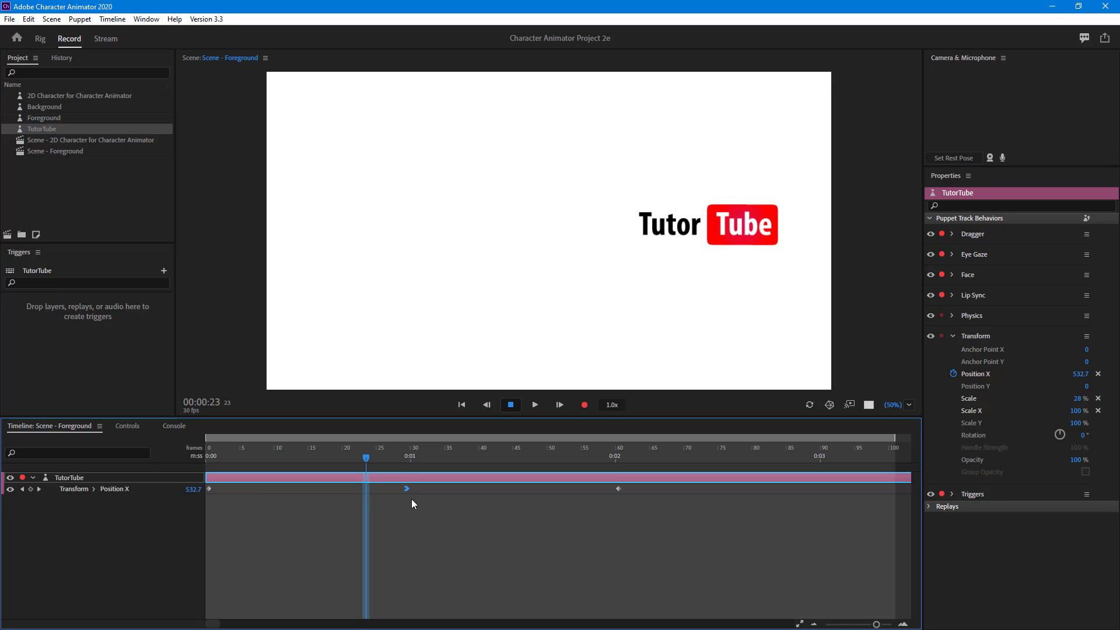
drag(396, 461, 352, 461)
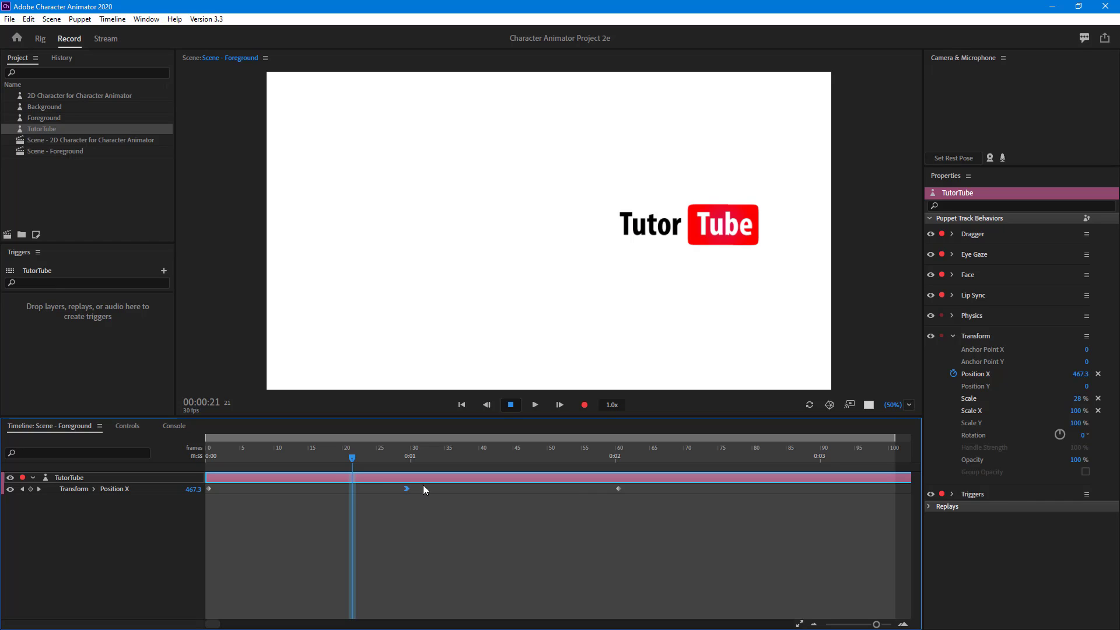
drag(341, 456, 154, 468)
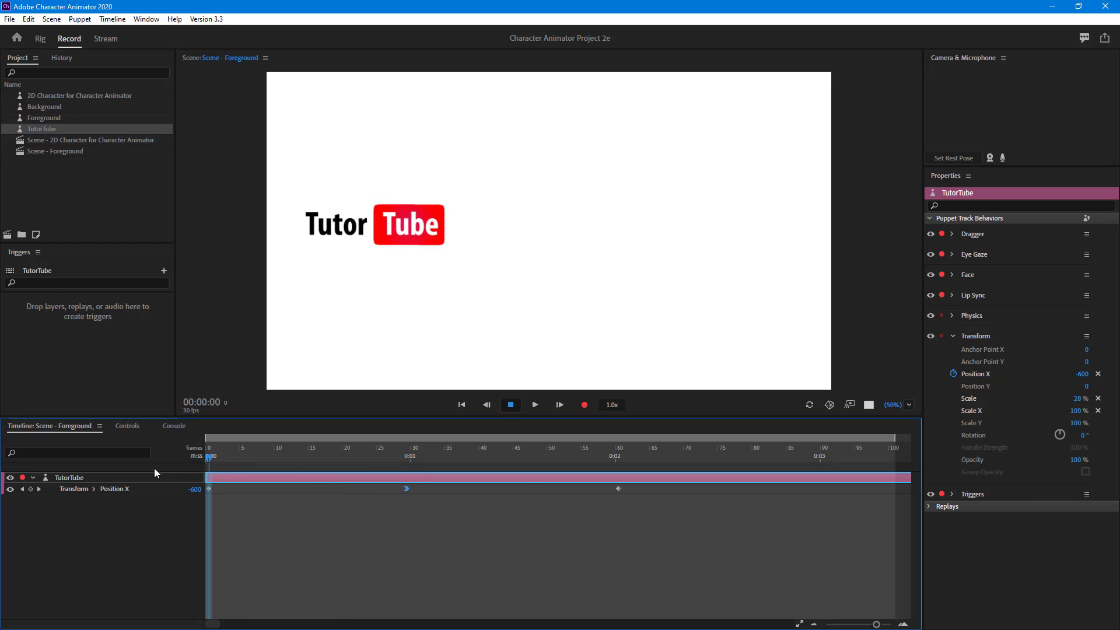
click(535, 406)
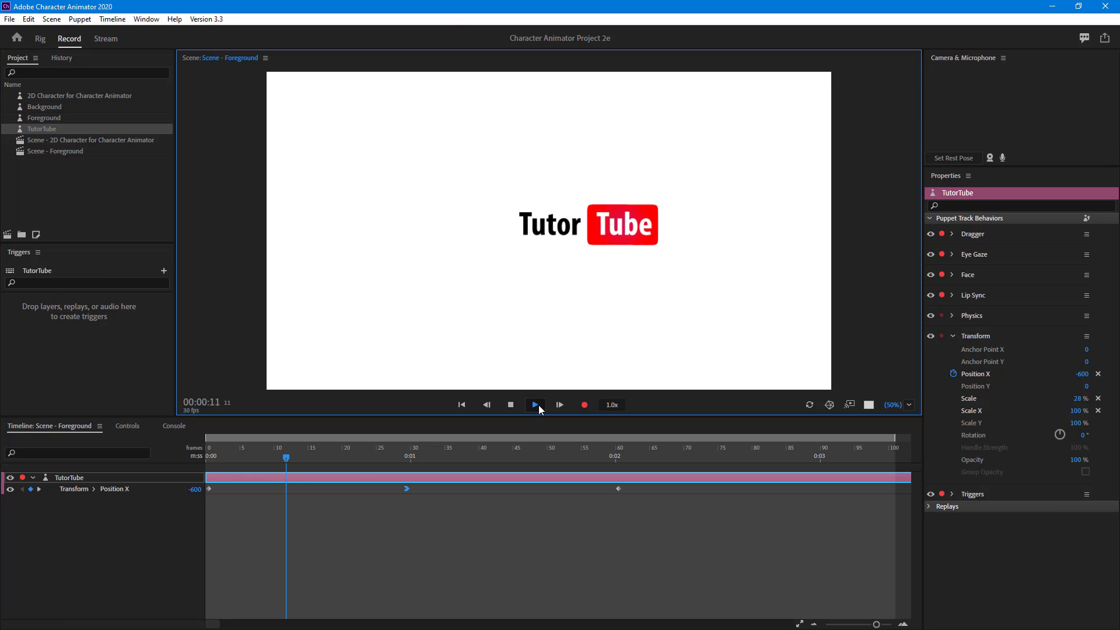
key(space)
drag(423, 458, 399, 457)
drag(306, 465, 58, 474)
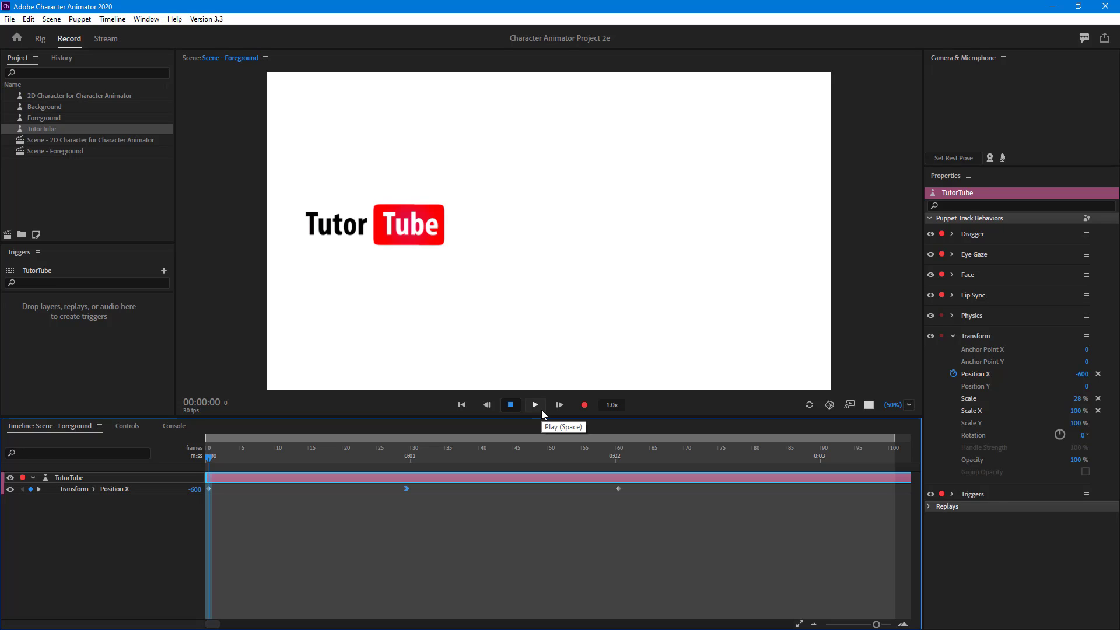
click(541, 409)
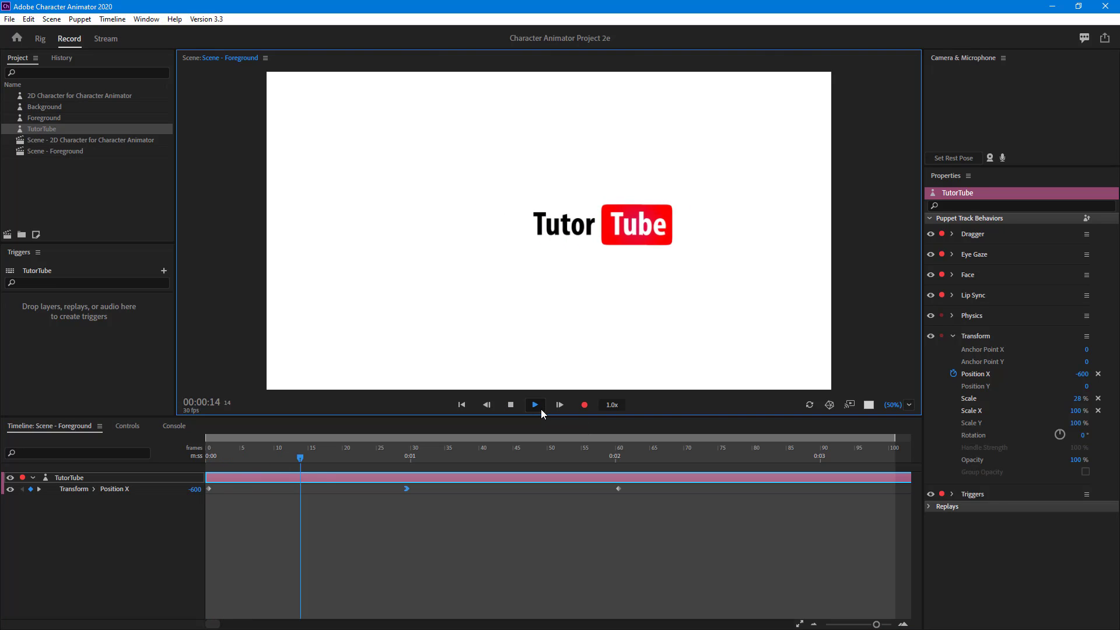
click(407, 456)
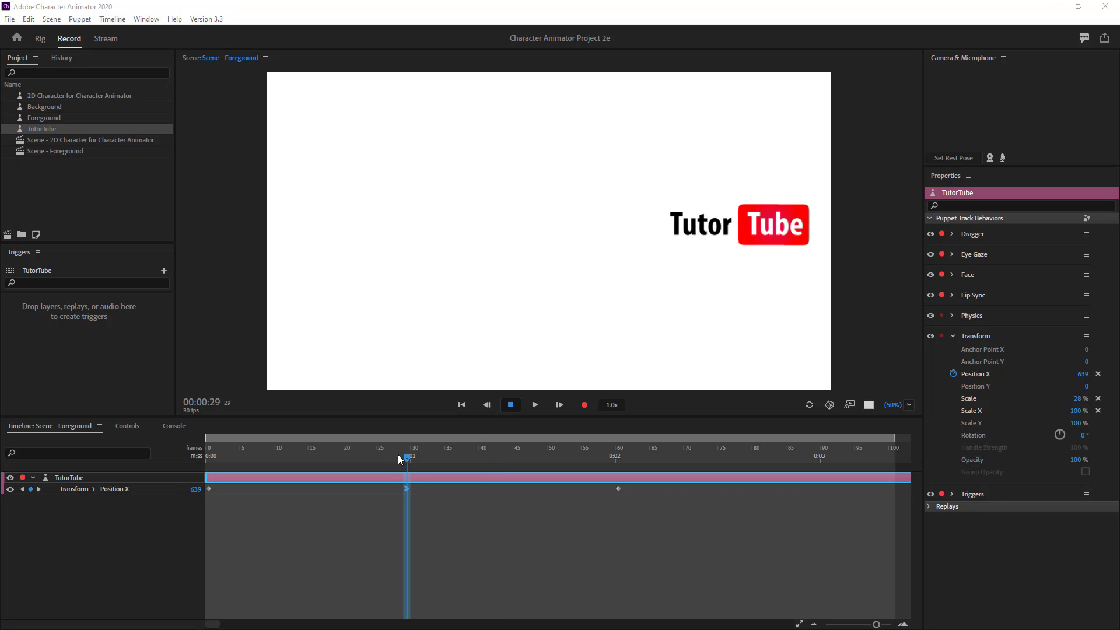
drag(403, 456, 276, 462)
click(535, 404)
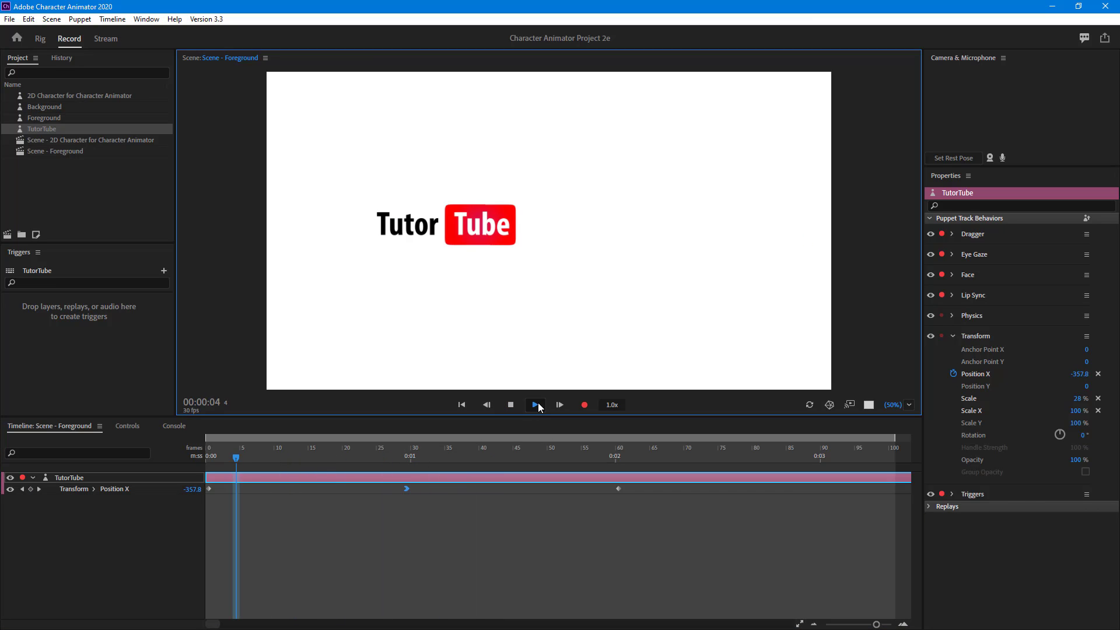
click(535, 405)
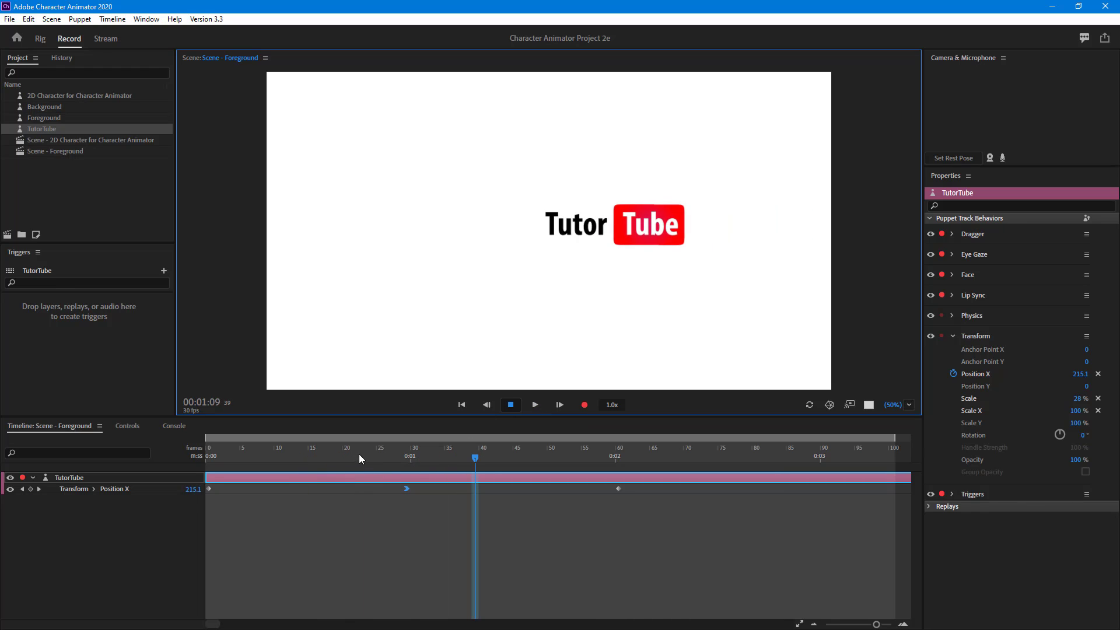
Add Ease Out to the middle Position X keyframe at frame 29
drag(359, 454, 412, 464)
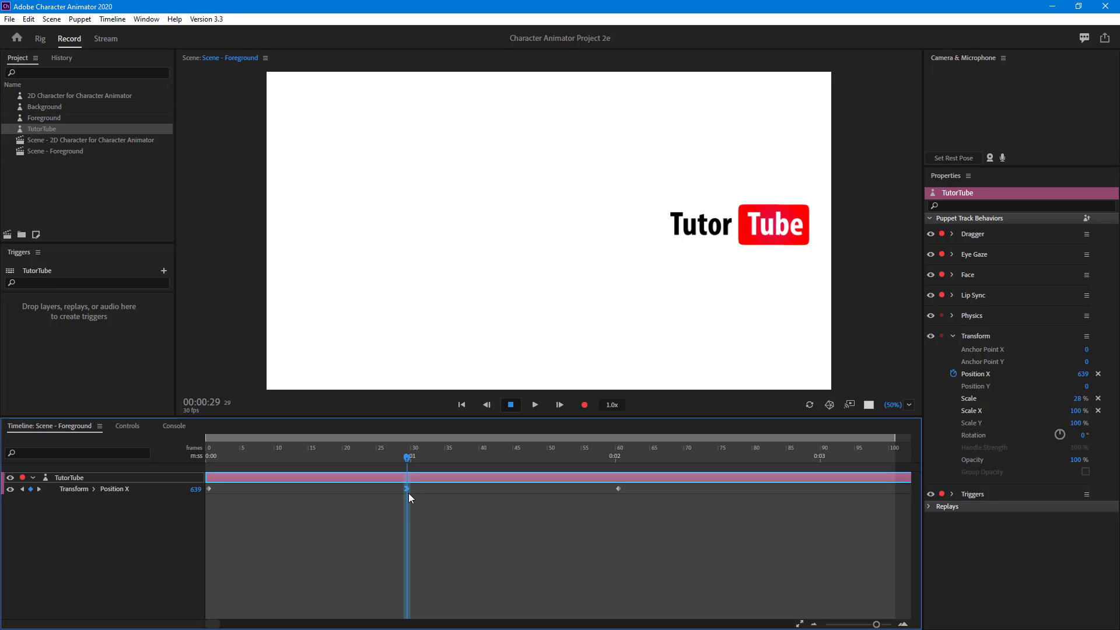
right_click(408, 489)
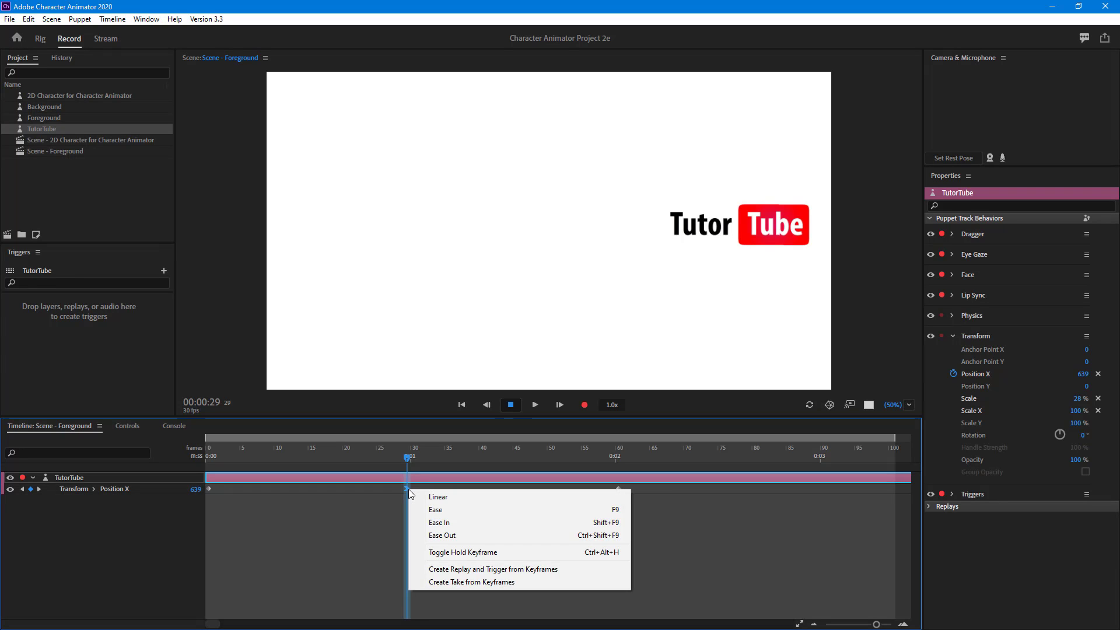
click(457, 537)
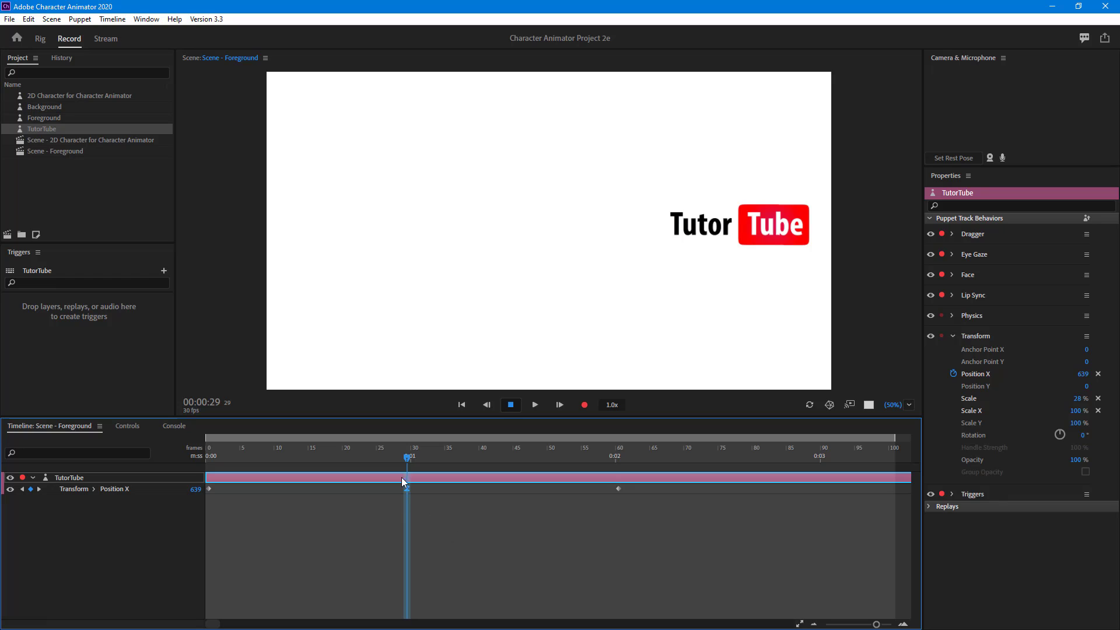
Replay the animation from the first frame to examine the logo's motion into and out of the eased middle keyframe
drag(408, 462, 132, 453)
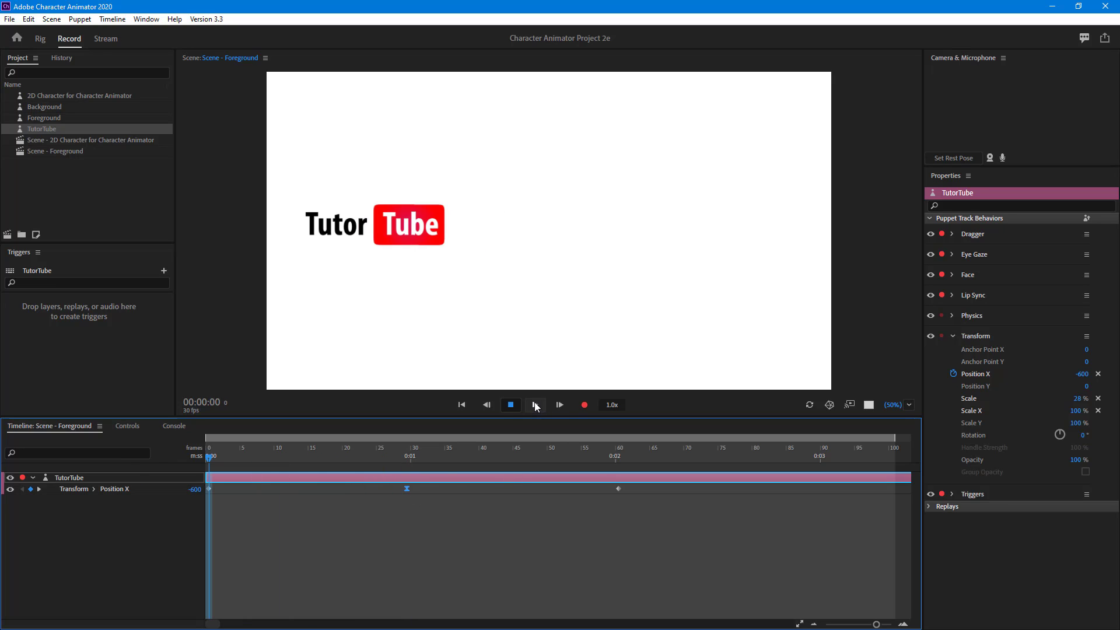
click(536, 404)
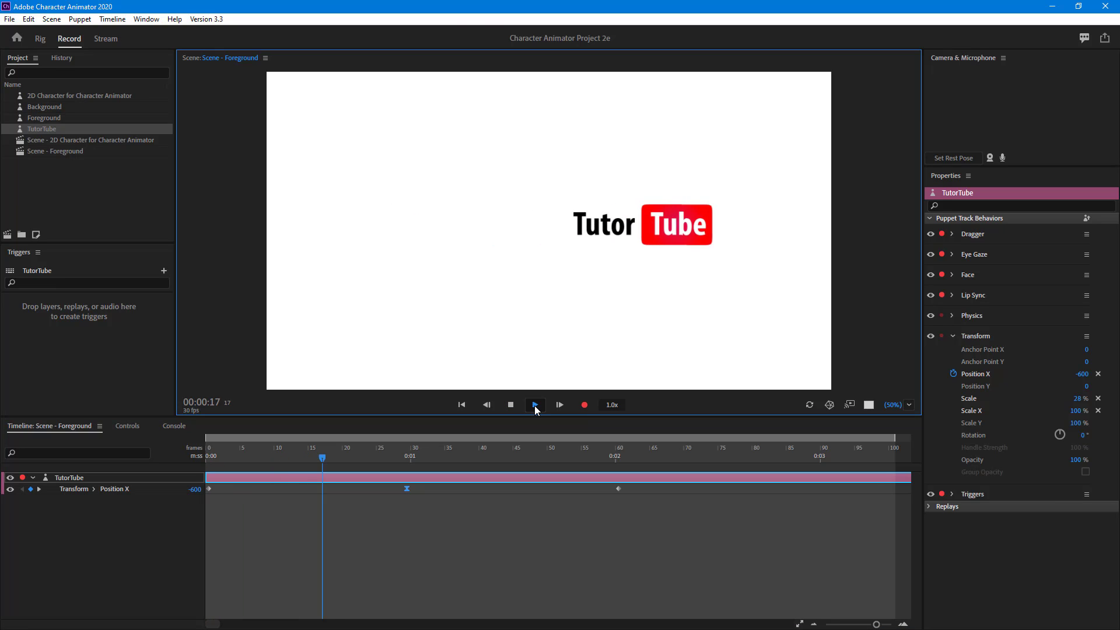
click(511, 405)
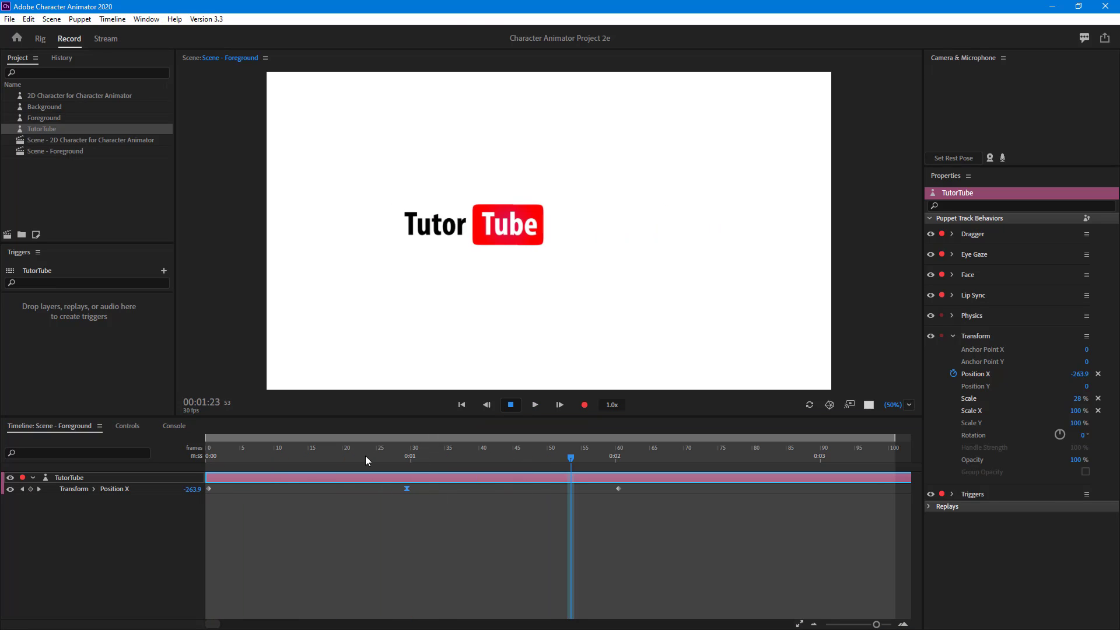
drag(365, 456, 175, 467)
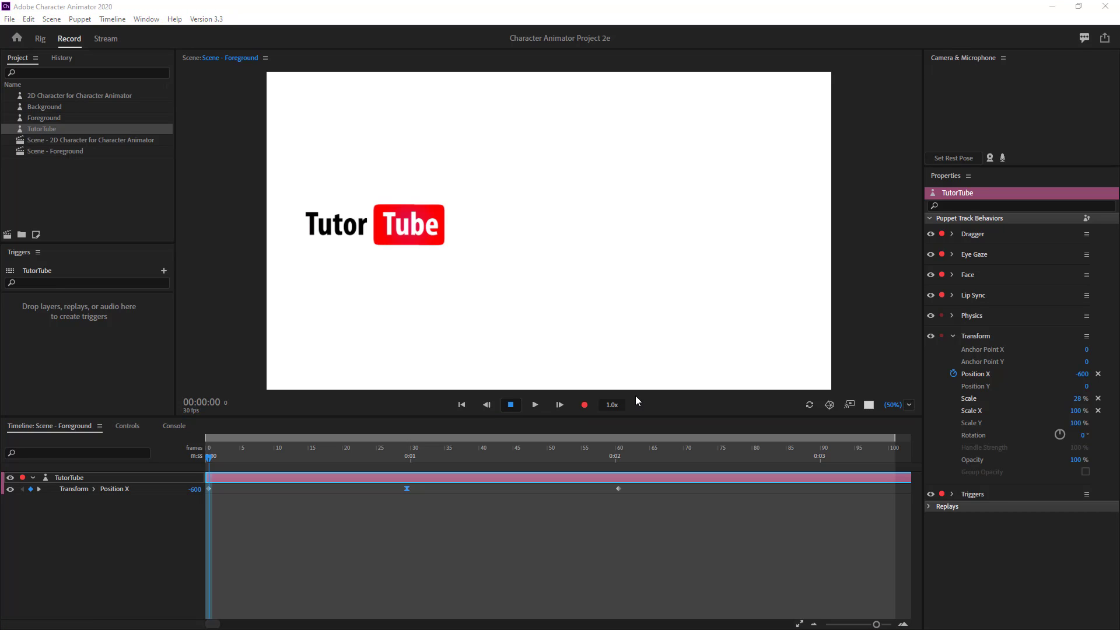
click(535, 404)
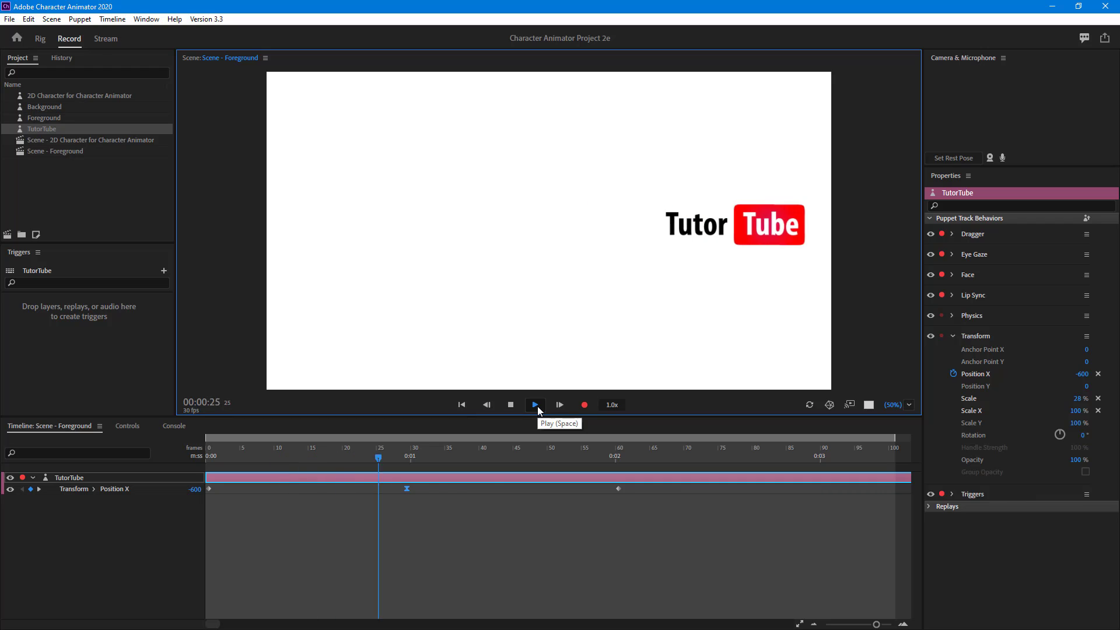
key(space)
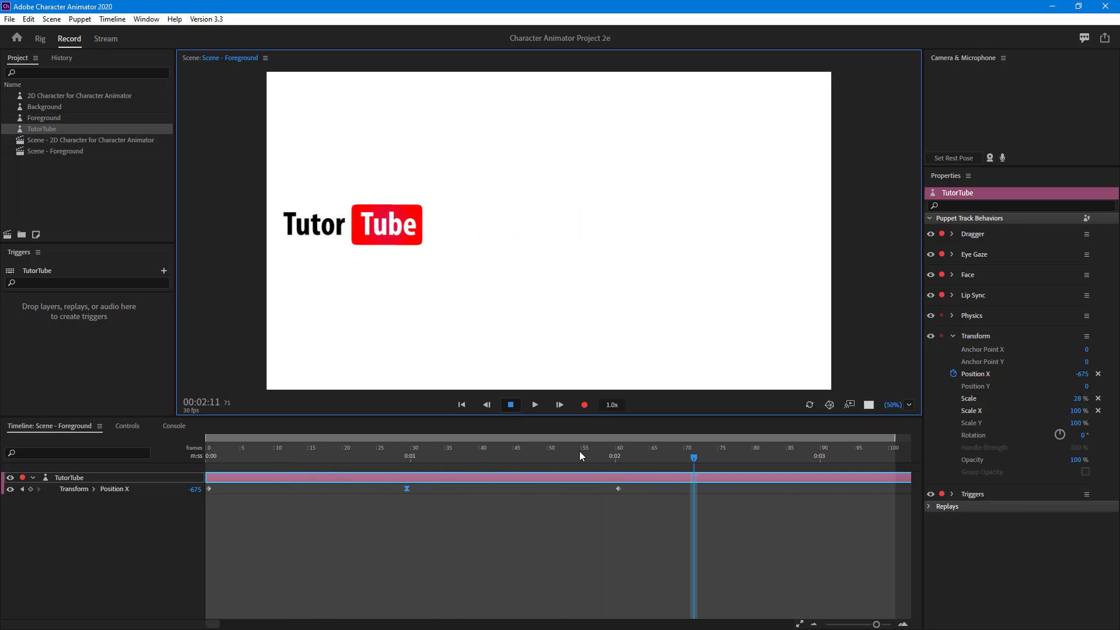
drag(255, 458, 163, 448)
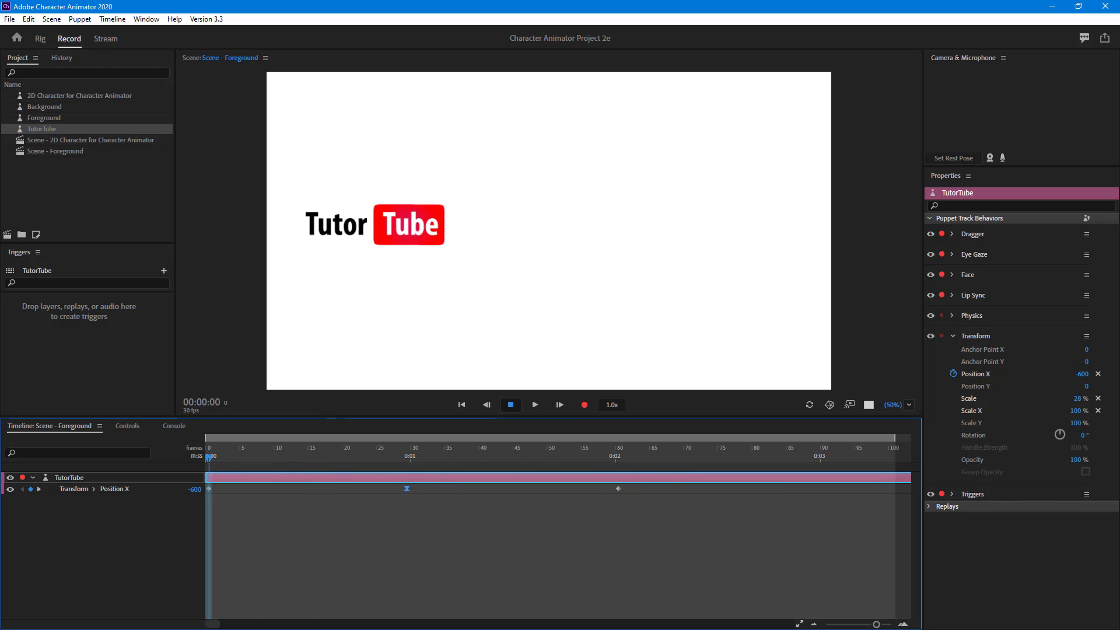
click(259, 543)
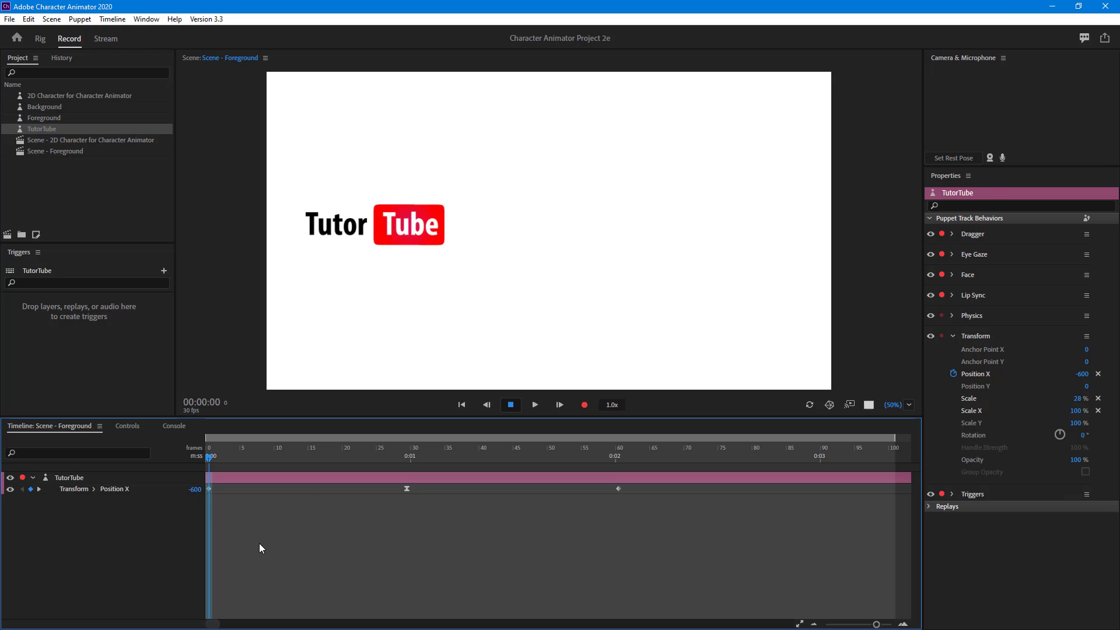
click(209, 488)
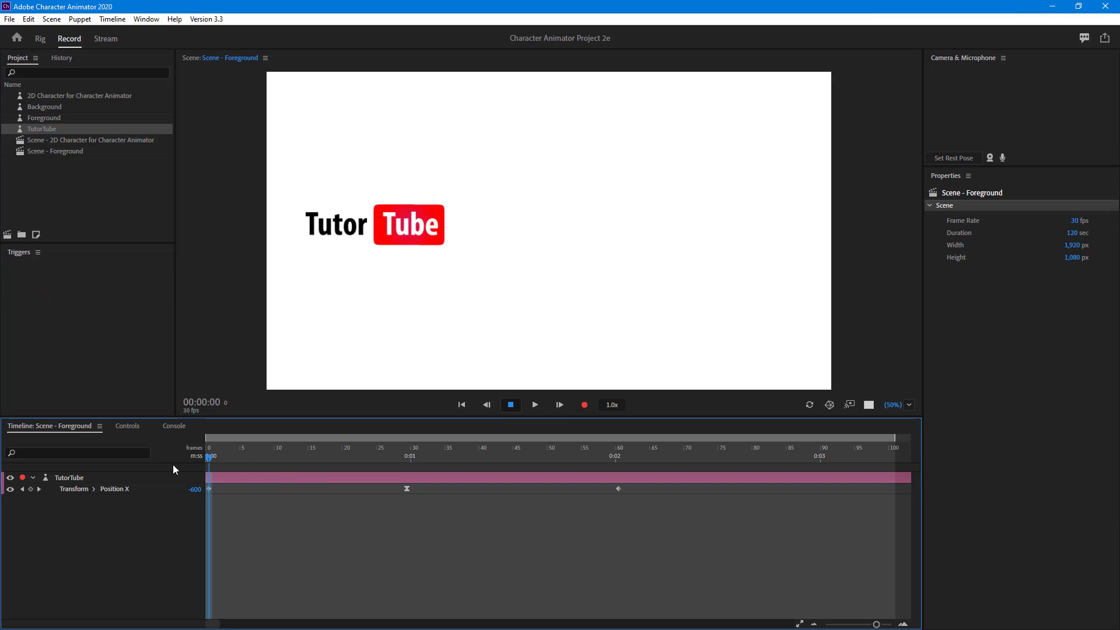
click(534, 406)
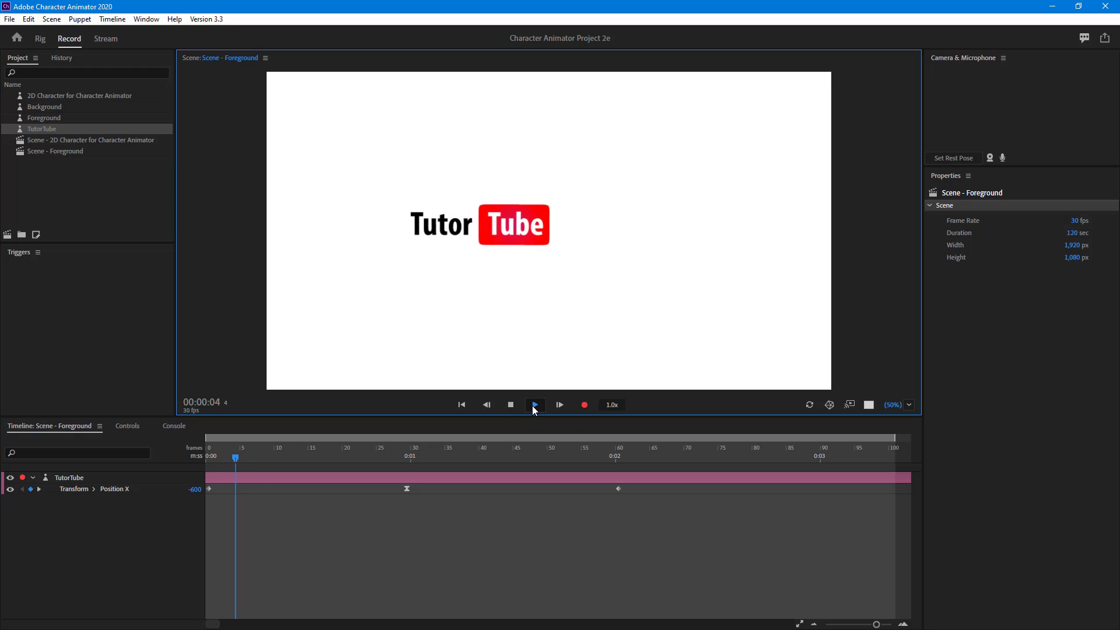
Apply Ease Out to the first Position X keyframe at frame 0 and play the animation from the start
drag(232, 454, 208, 466)
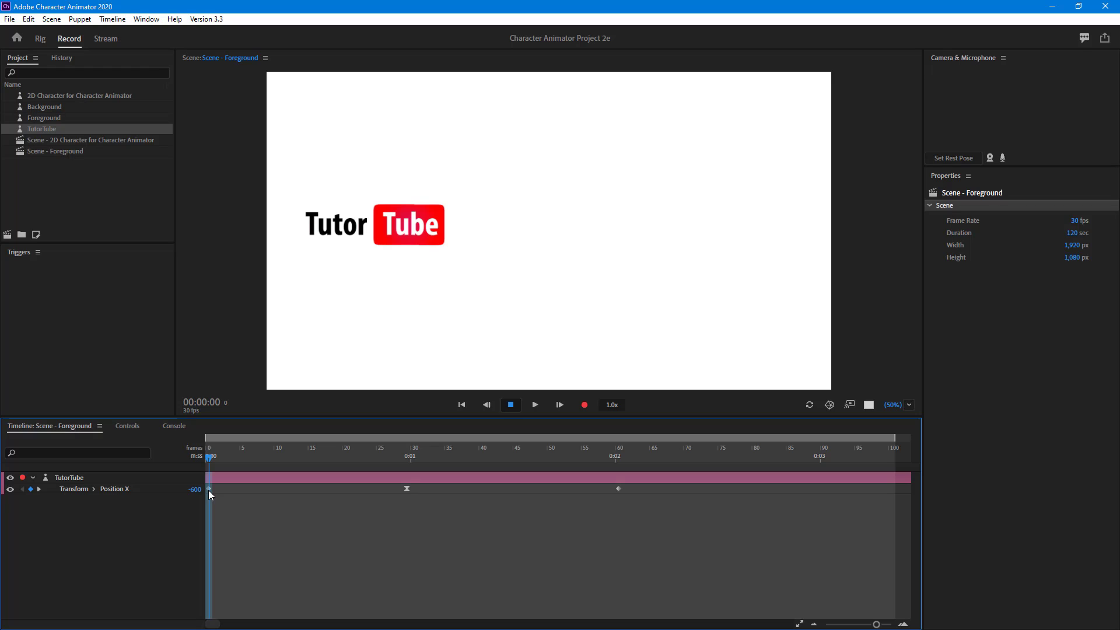
right_click(209, 490)
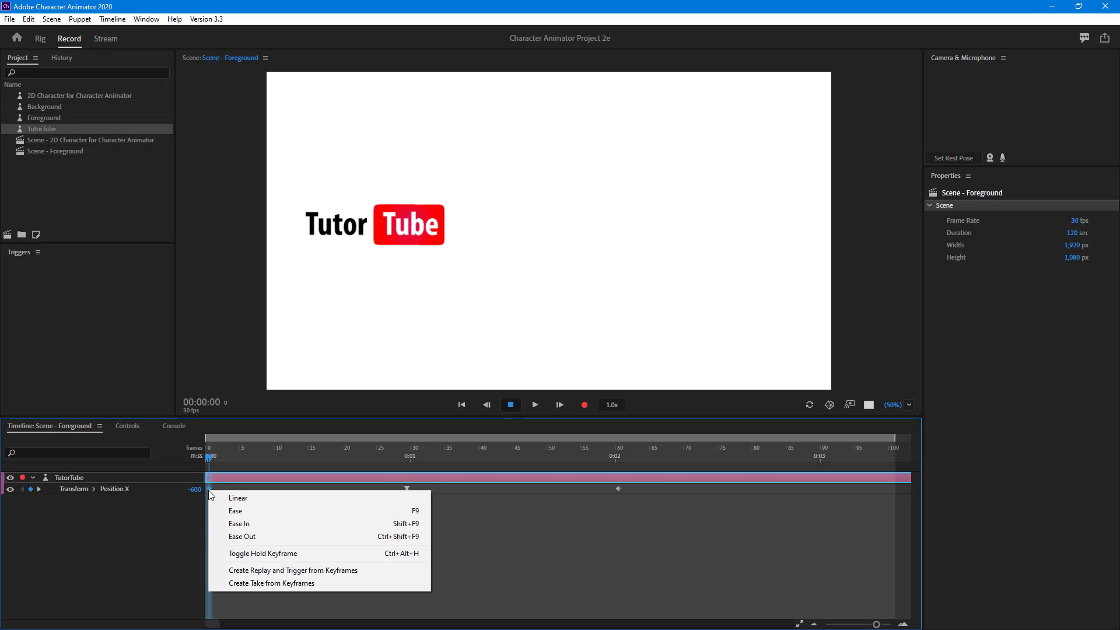
click(258, 537)
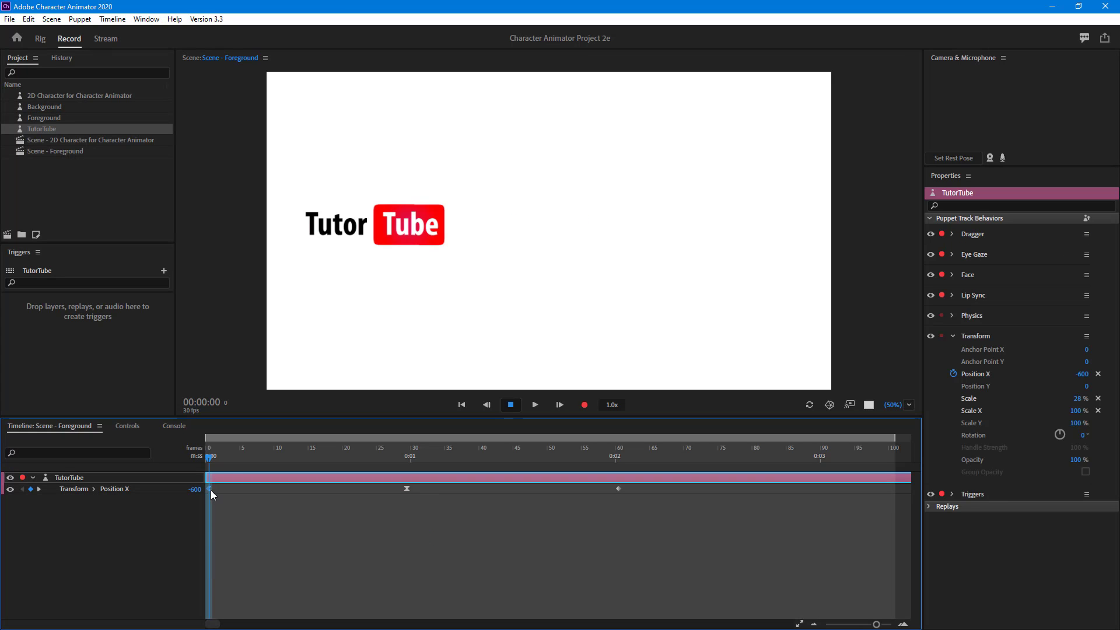
click(536, 404)
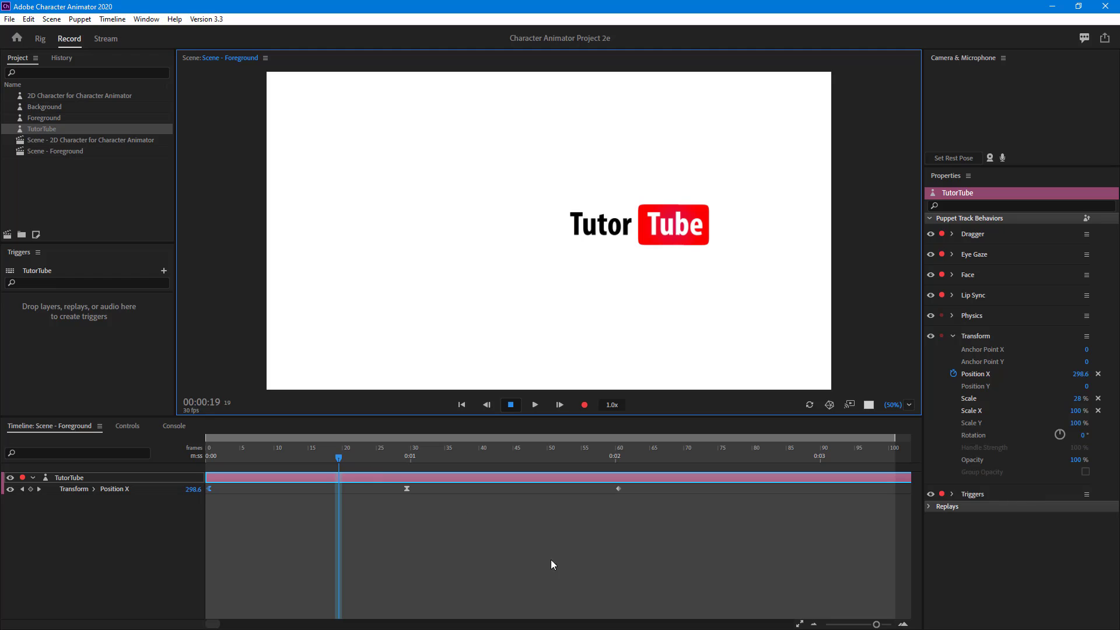
Apply Ease In to the last Position X keyframe at frame 60
drag(598, 456, 207, 466)
right_click(620, 489)
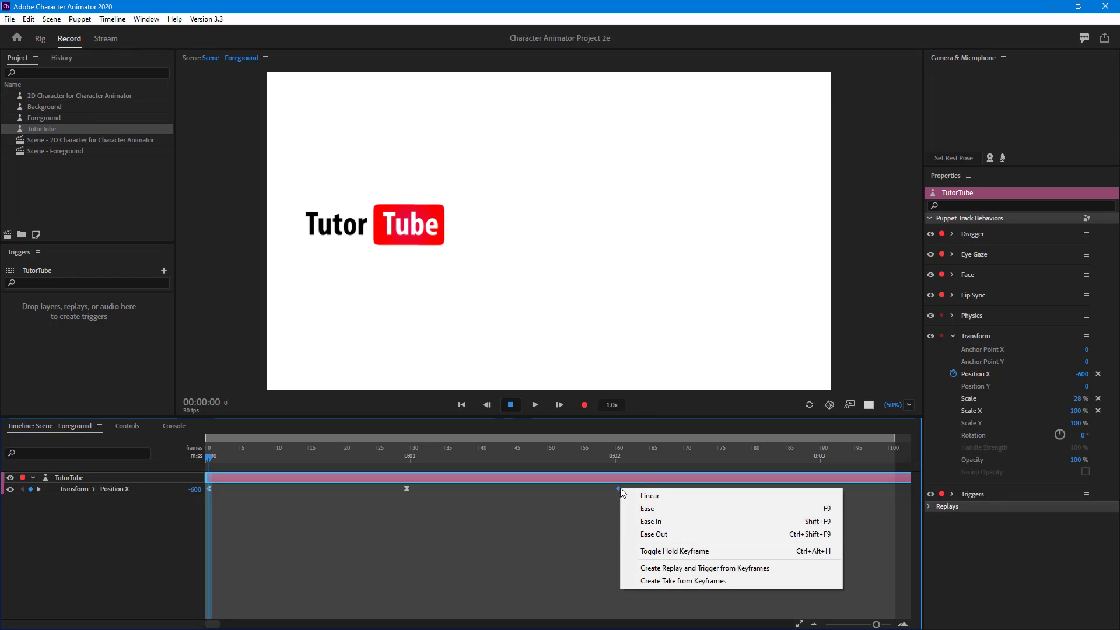
click(654, 521)
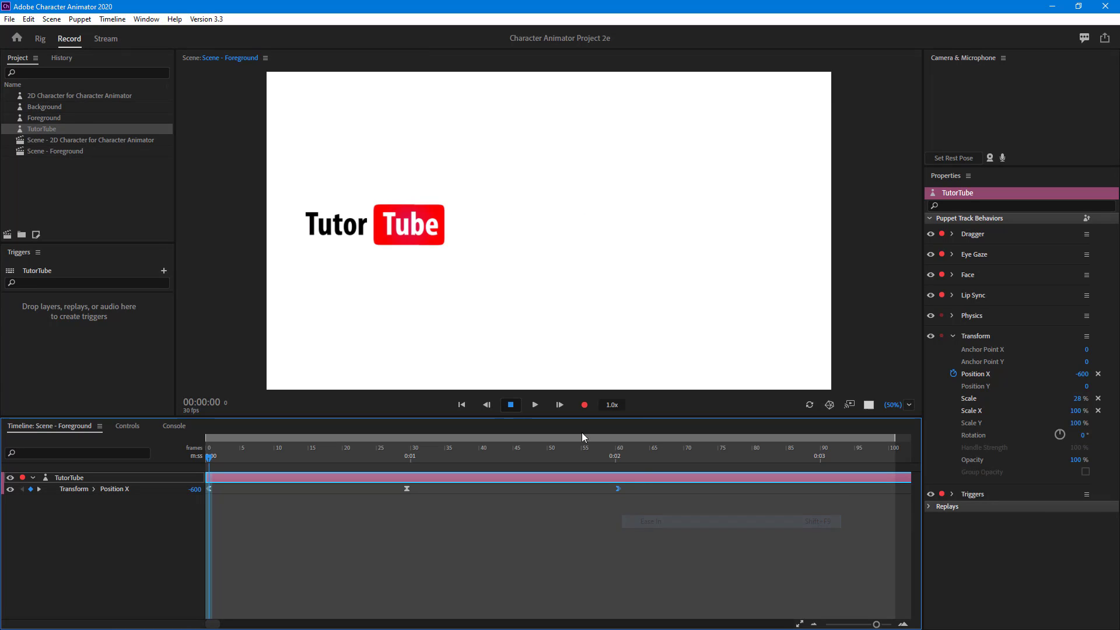
Play and scrub the animation to examine how the logo leaves the first keyframe and settles into the last one
click(535, 406)
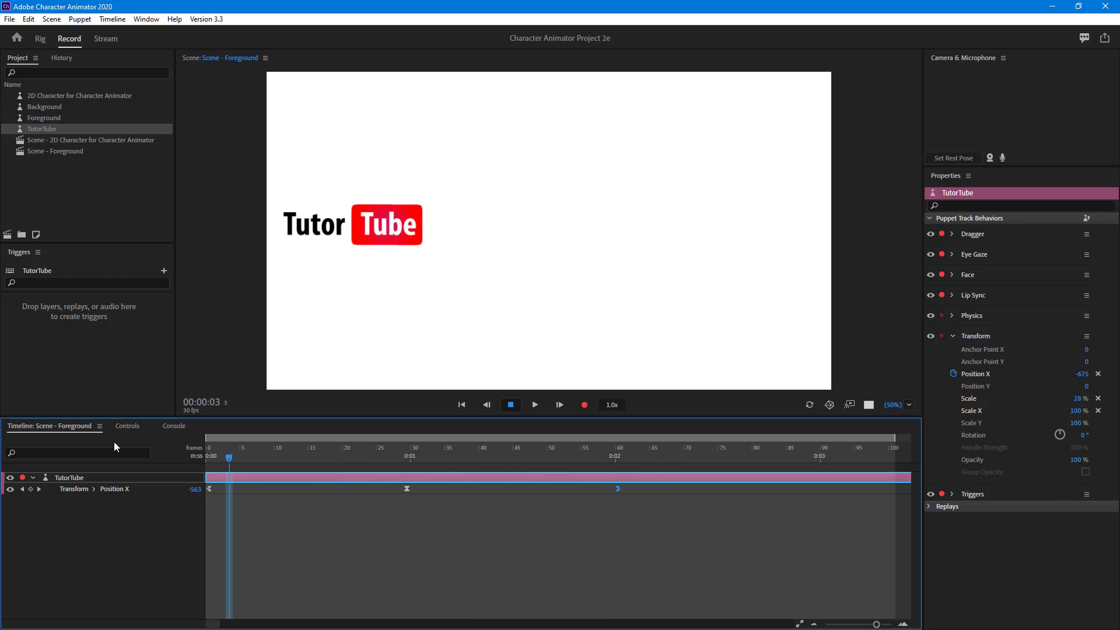
click(511, 405)
click(532, 407)
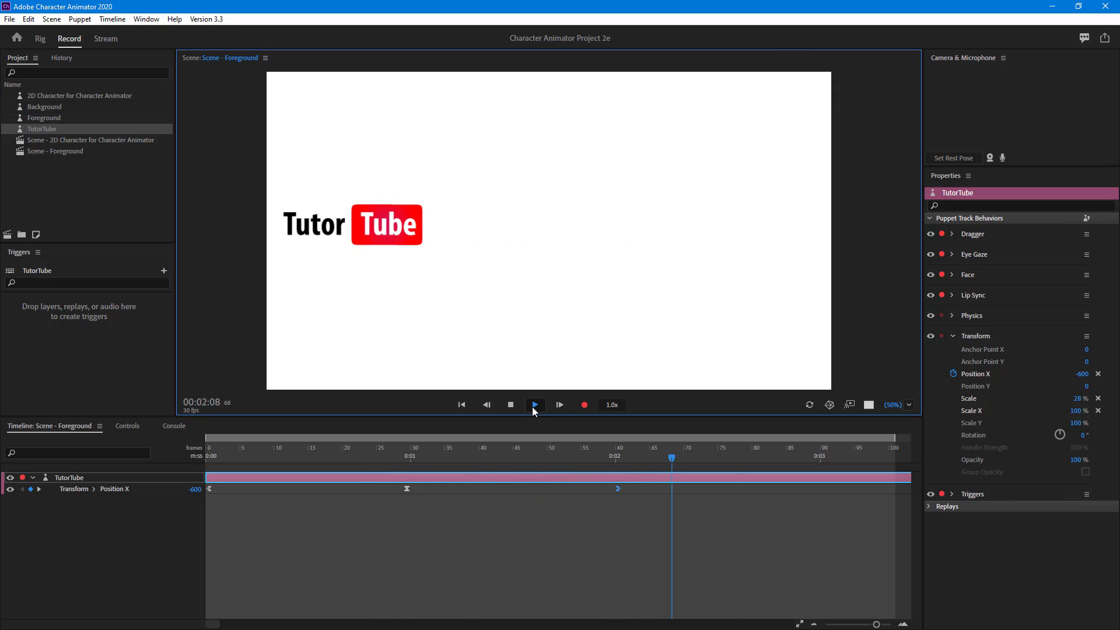
key(space)
drag(372, 450, 620, 461)
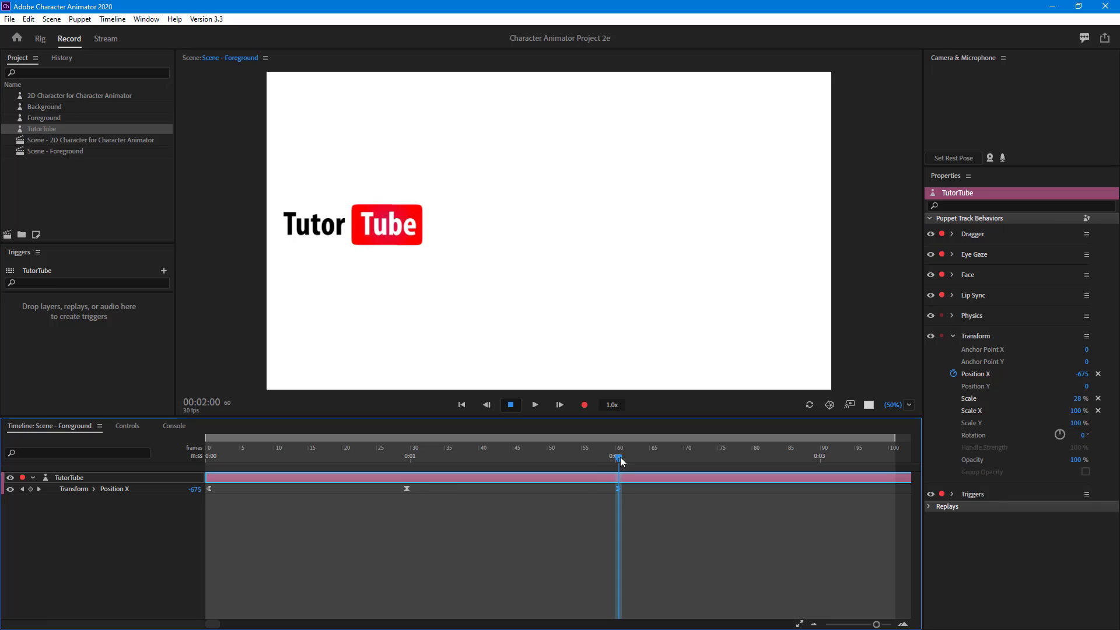
key(Home)
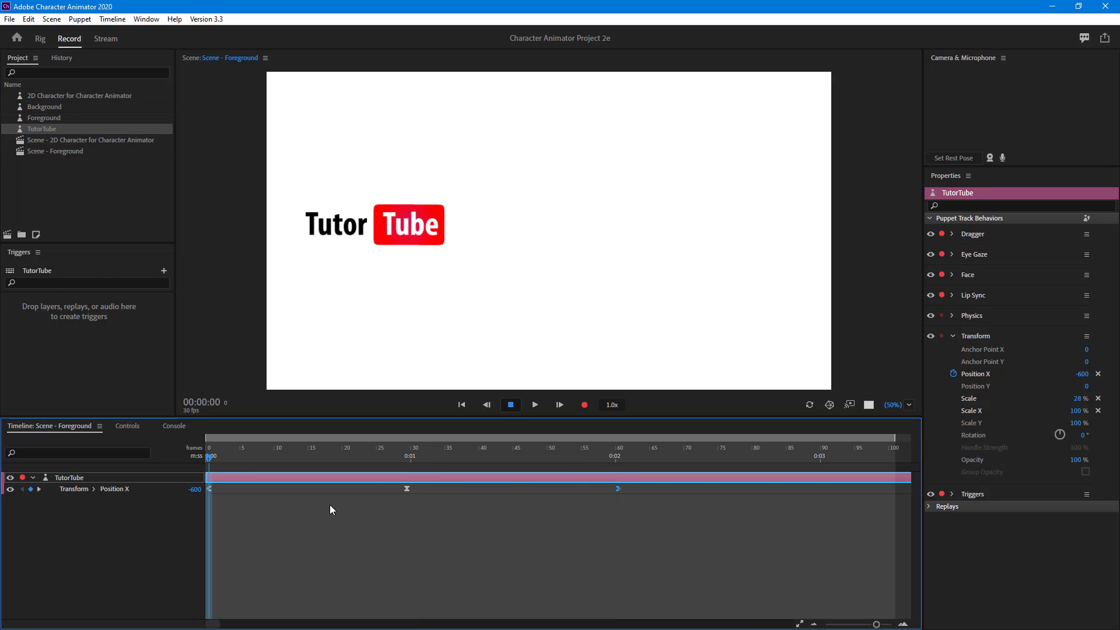
Reset the middle Position X keyframe to Linear and play the animation from the start
right_click(407, 489)
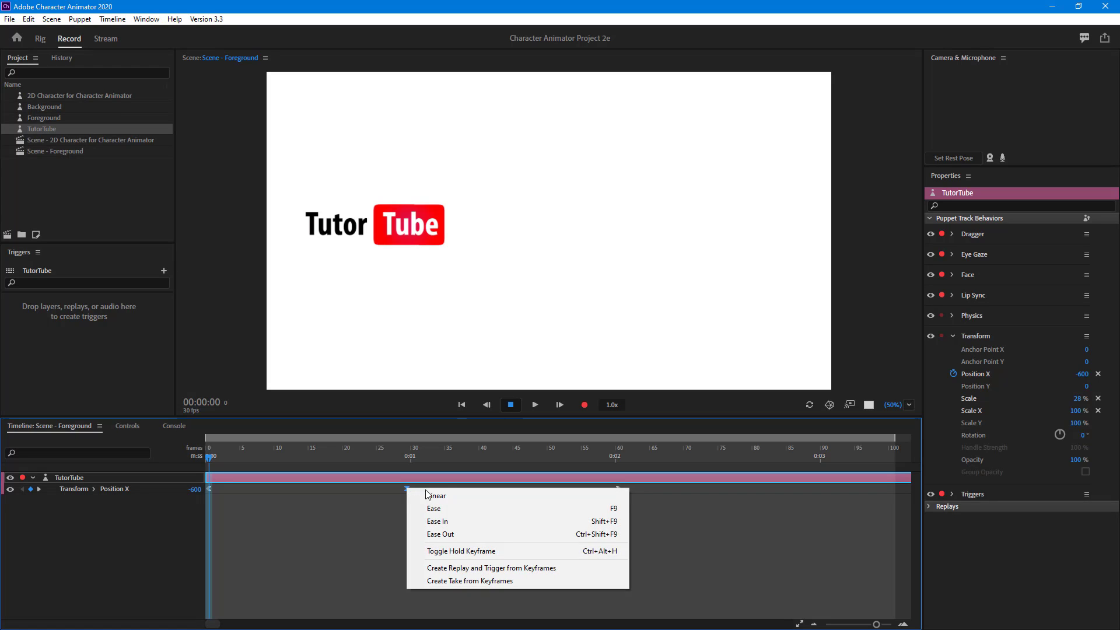
click(463, 494)
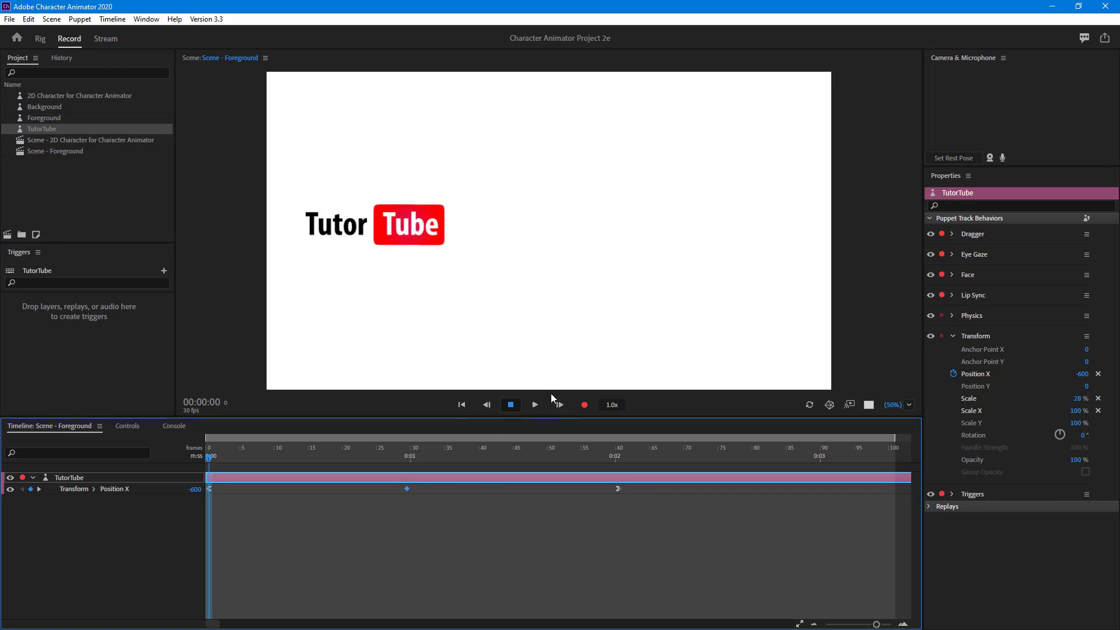
click(535, 406)
click(534, 407)
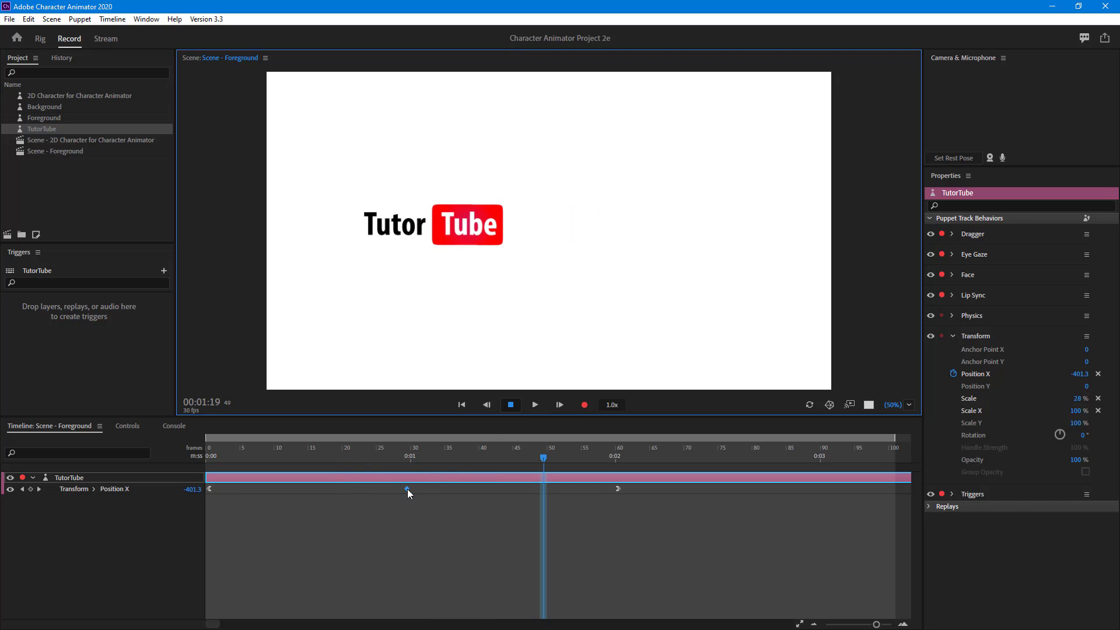
Apply the combined Ease to the middle Position X keyframe at frame 29
click(409, 458)
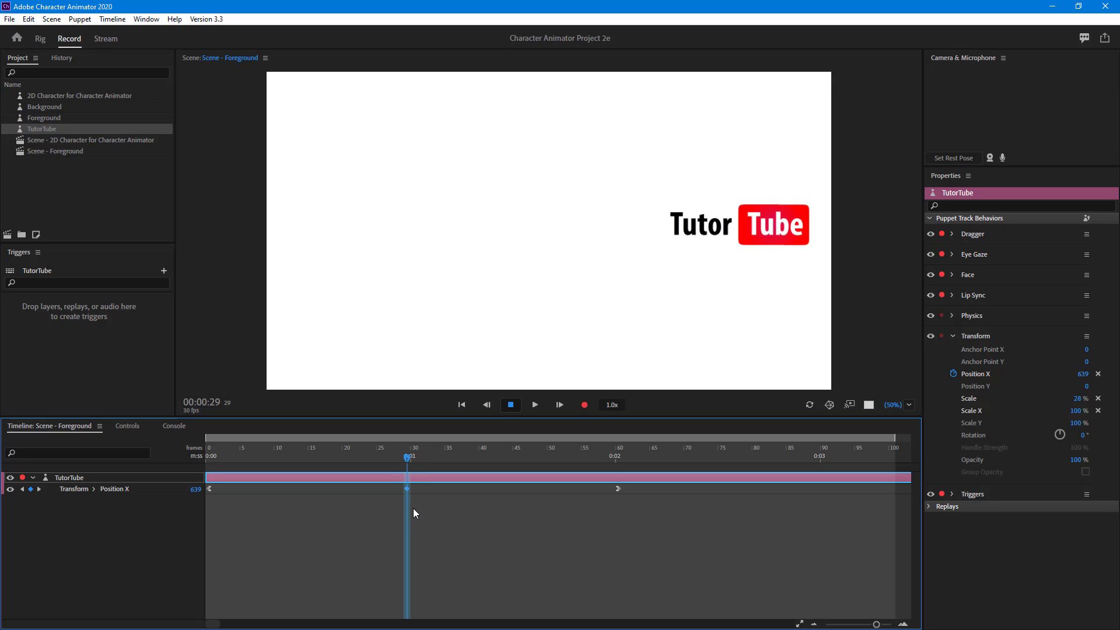
right_click(407, 489)
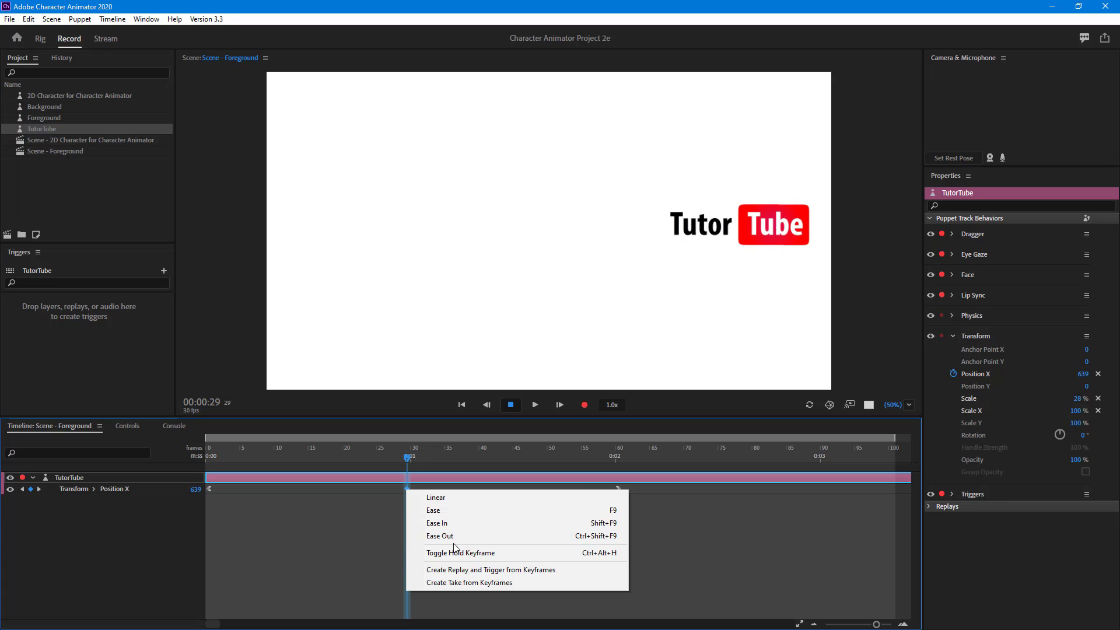
click(458, 512)
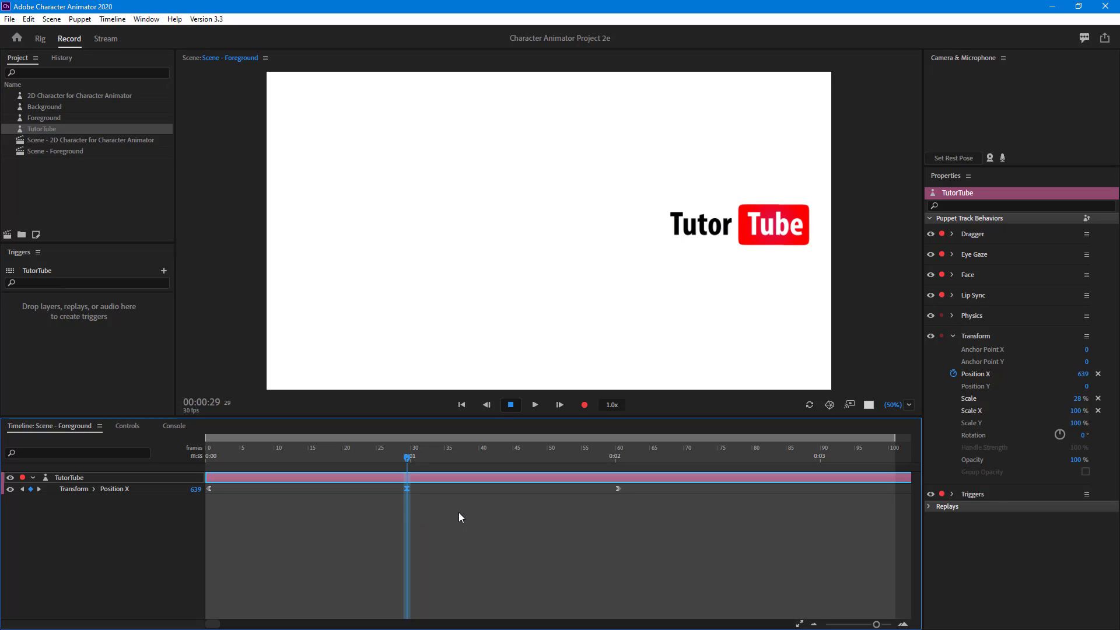
Replay the animation from the first frame to examine the logo's motion with all three keyframes eased
click(454, 513)
key(Home)
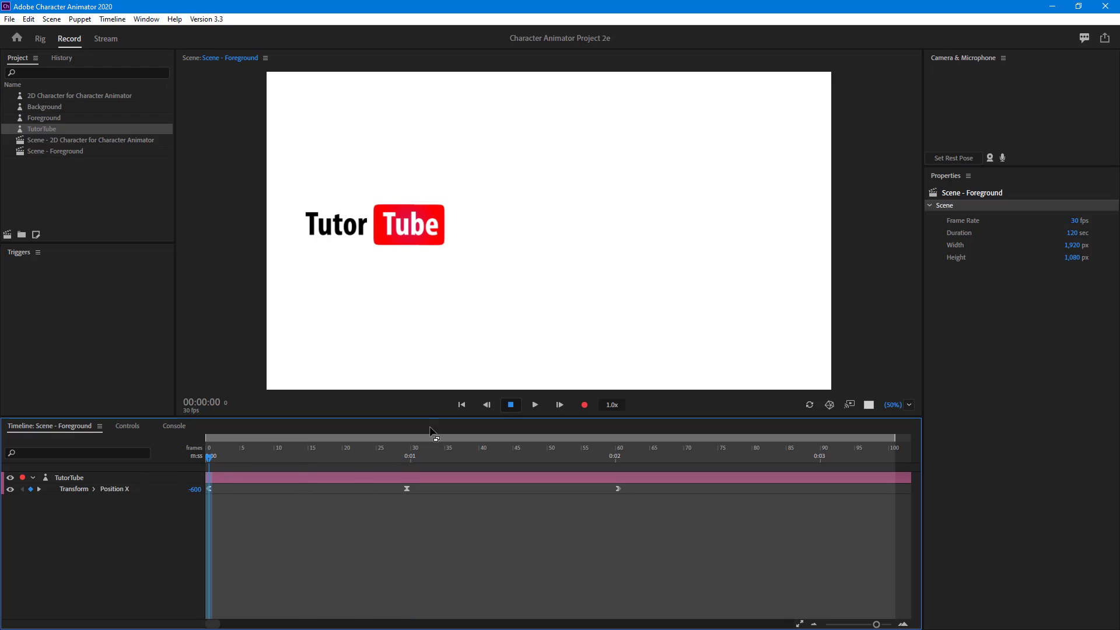
click(535, 405)
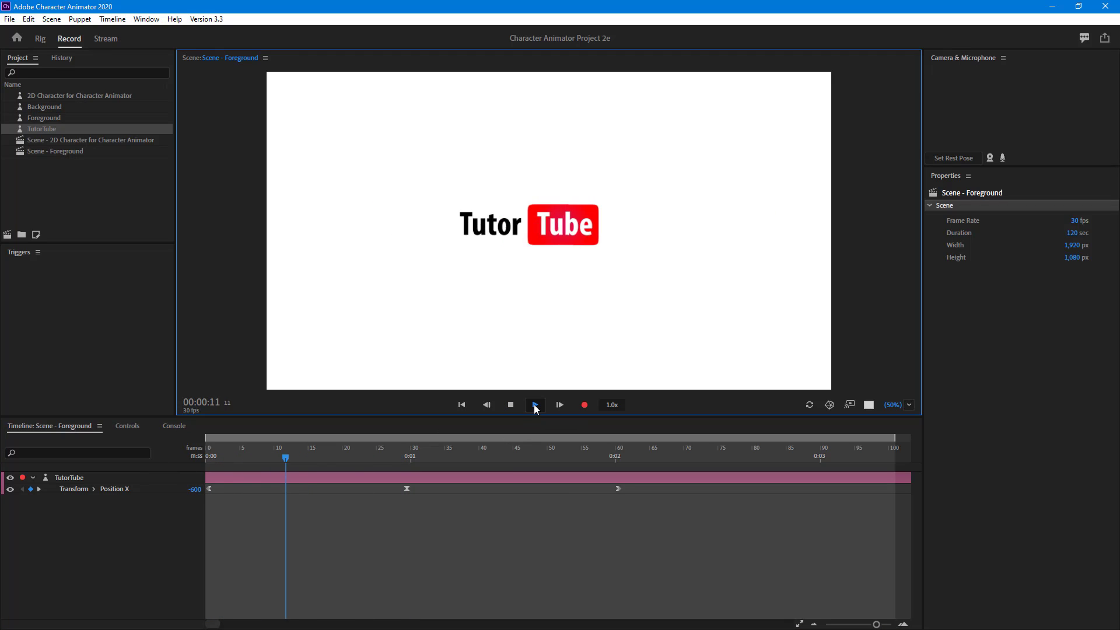
key(space)
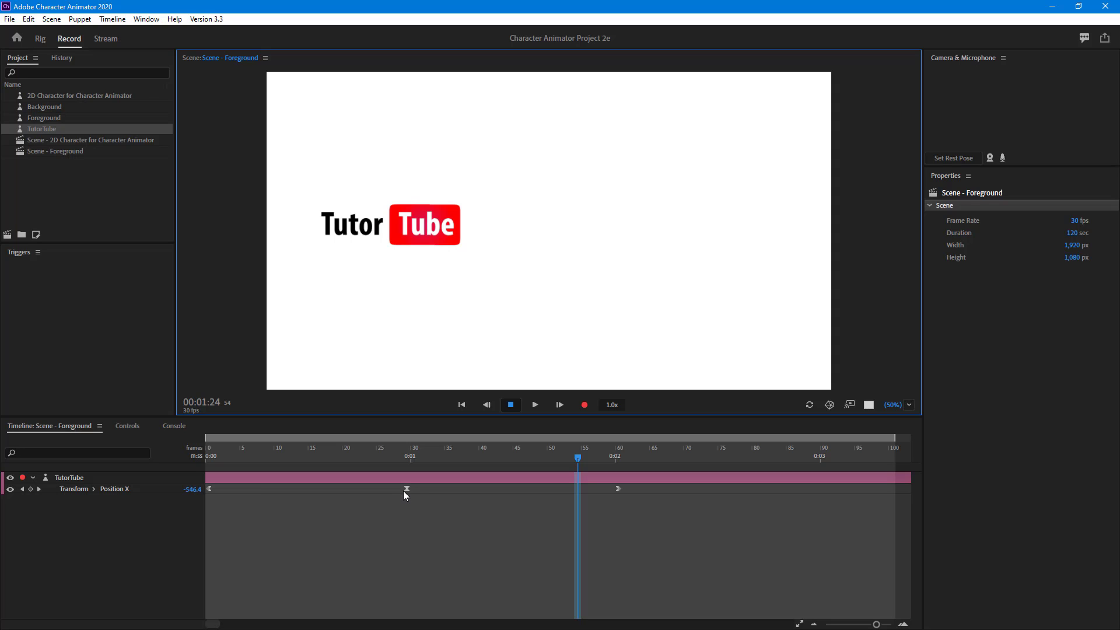
right_click(407, 489)
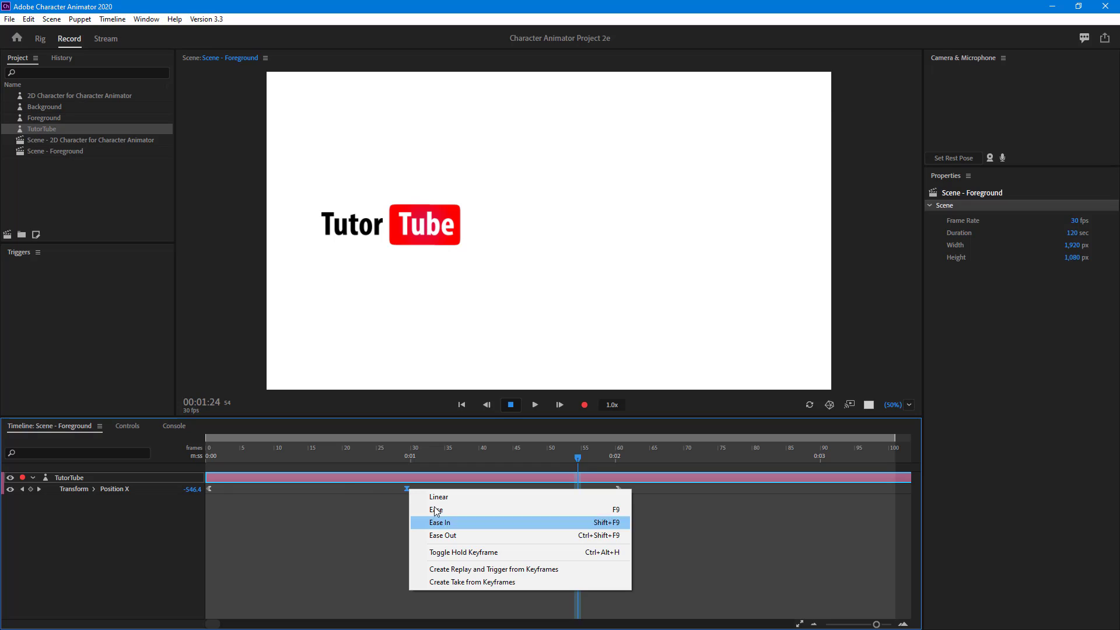
click(354, 492)
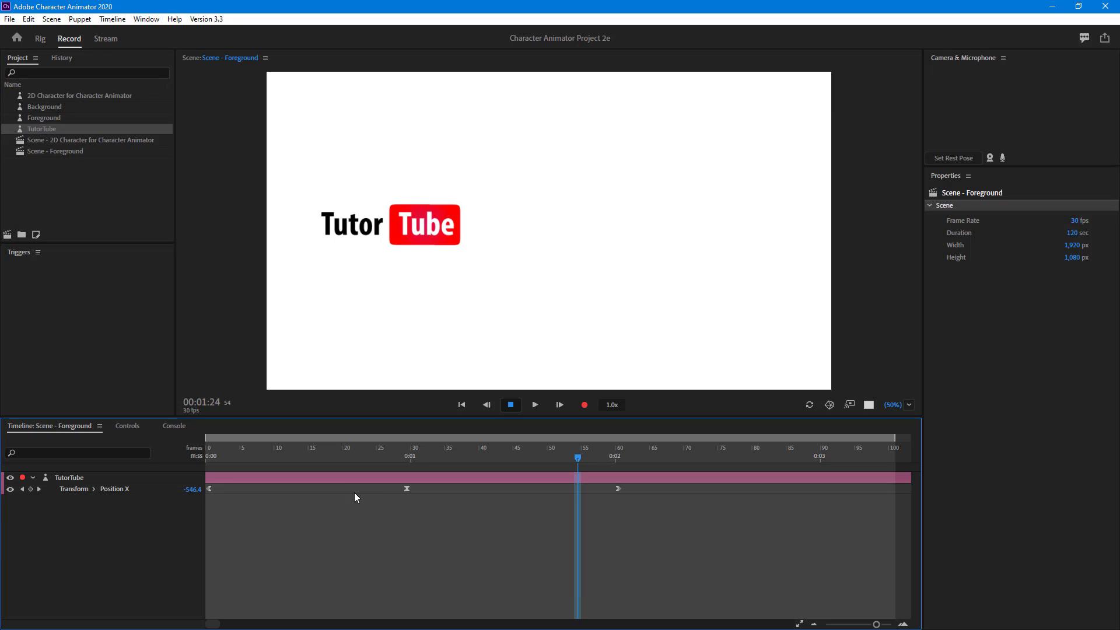
drag(263, 456, 208, 457)
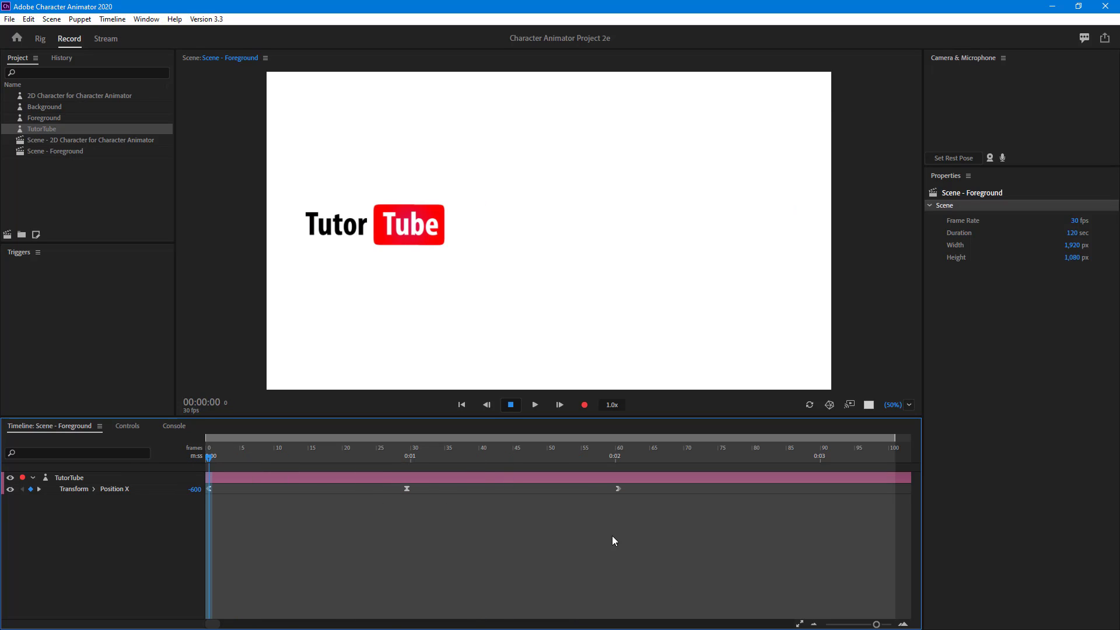
Reset all three Position X keyframes to Linear together and play the animation to compare the motion
drag(676, 555, 207, 489)
right_click(208, 488)
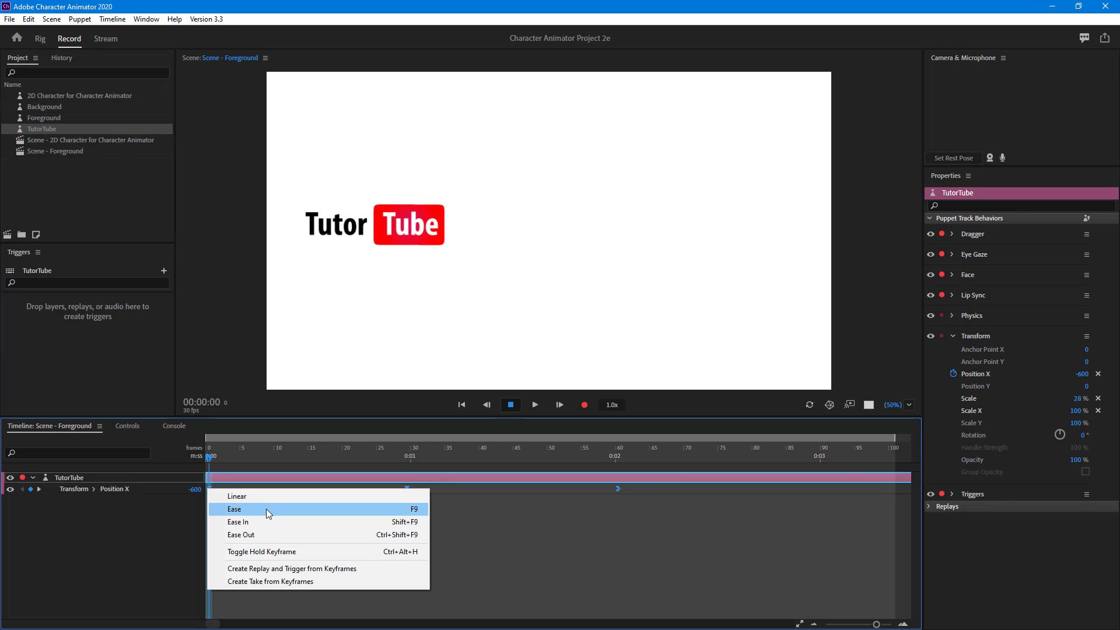
click(268, 495)
click(536, 405)
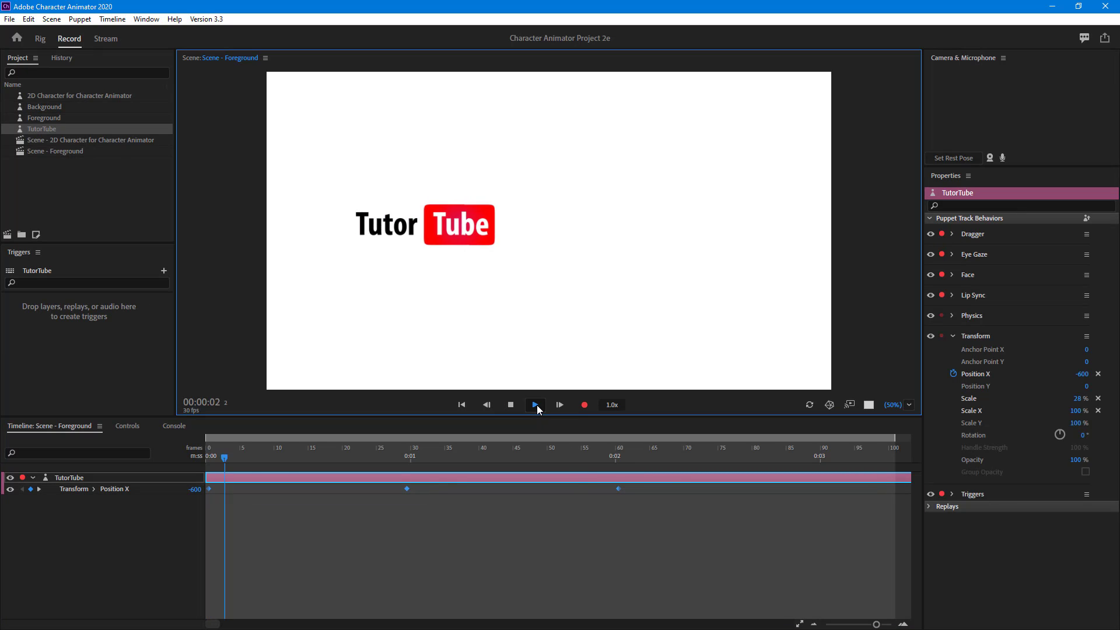
mouse_move(211, 452)
mouse_down()
mouse_move(636, 445)
mouse_move(209, 453)
mouse_up()
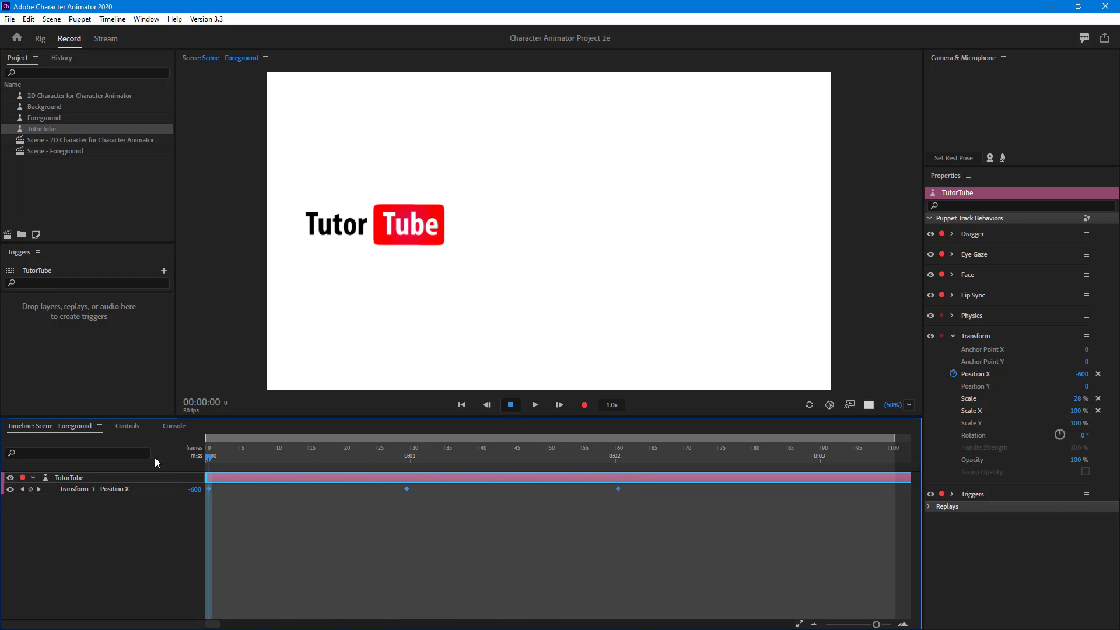
click(432, 509)
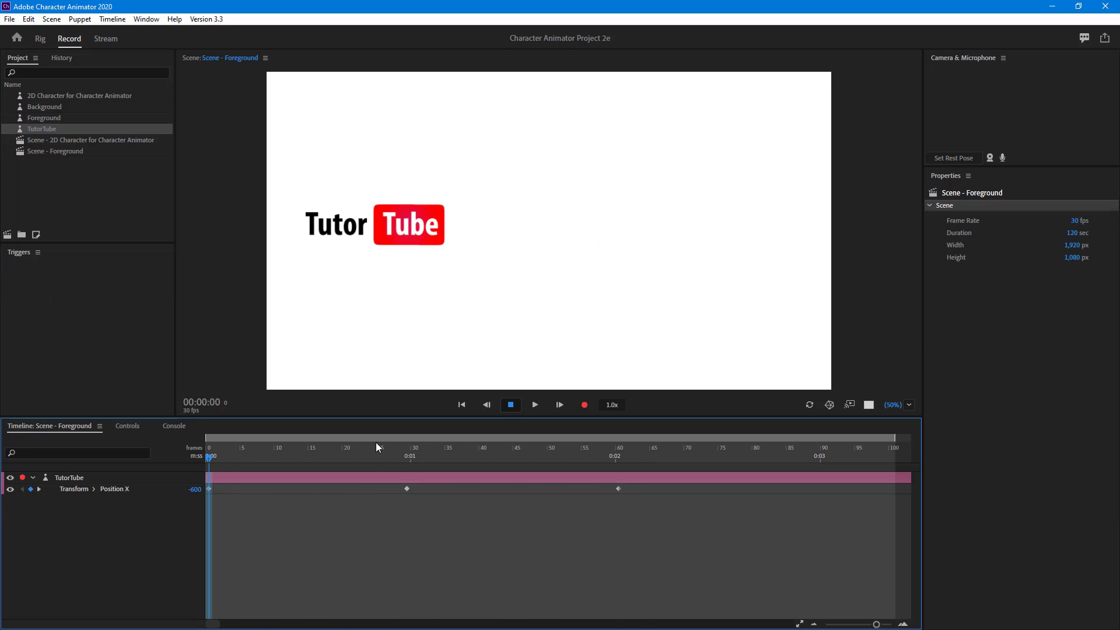
Toggle the last Position X keyframe at frame 60 to a hold keyframe and scrub the motion leading to it
click(386, 454)
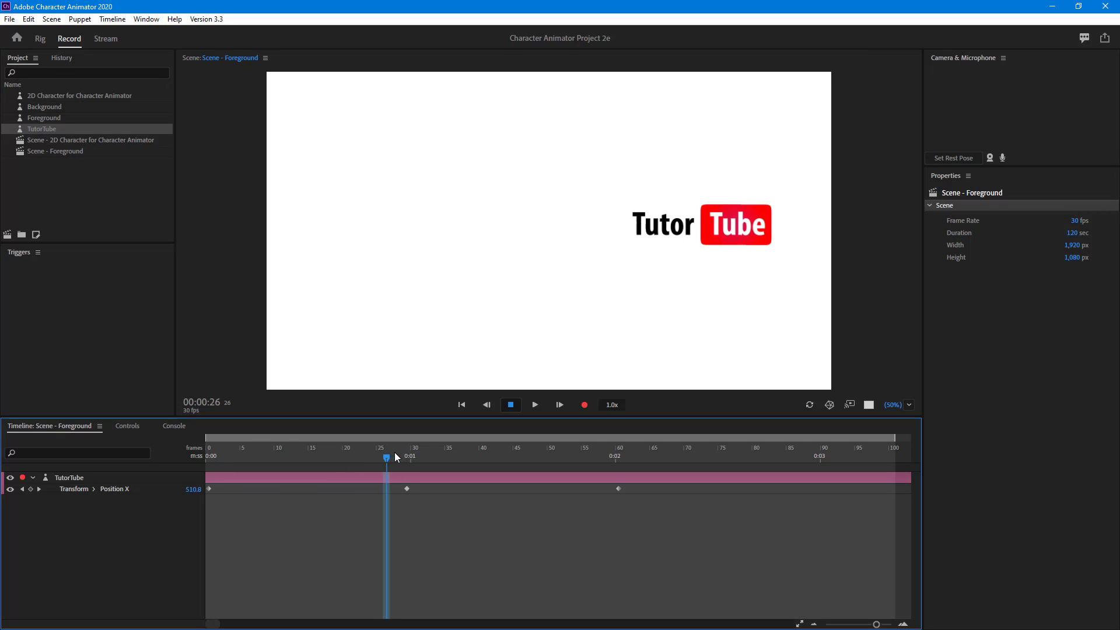
drag(396, 457, 617, 459)
right_click(618, 489)
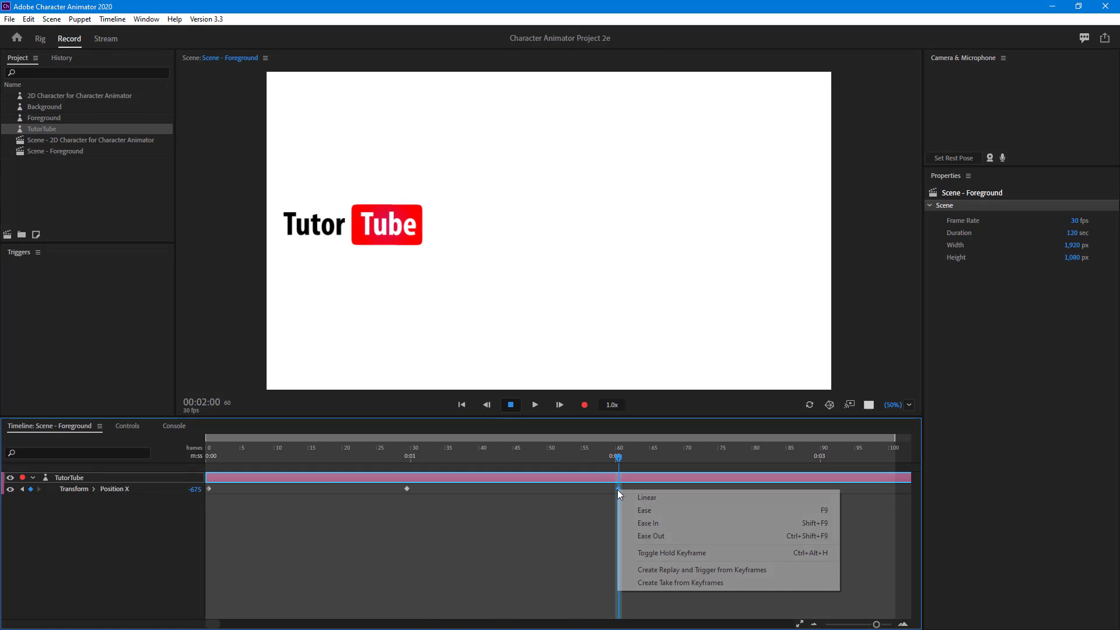
click(665, 553)
mouse_move(379, 452)
mouse_down()
mouse_move(183, 447)
mouse_move(646, 463)
mouse_move(584, 462)
mouse_up()
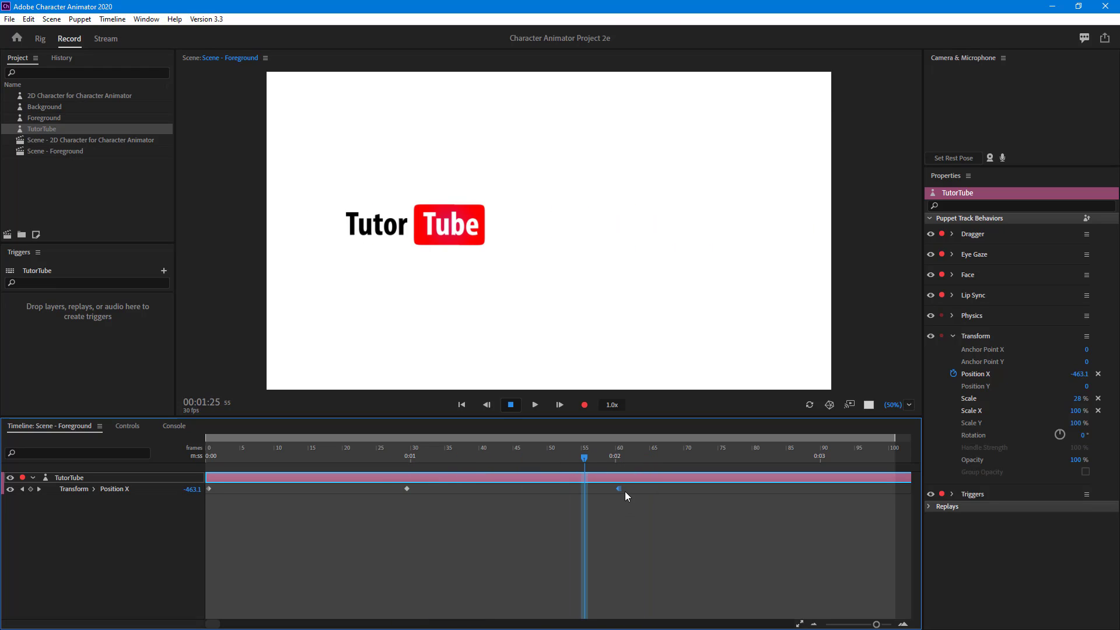
Toggle the middle Position X keyframe at frame 29 to a hold keyframe and scrub through to the last keyframe
right_click(408, 489)
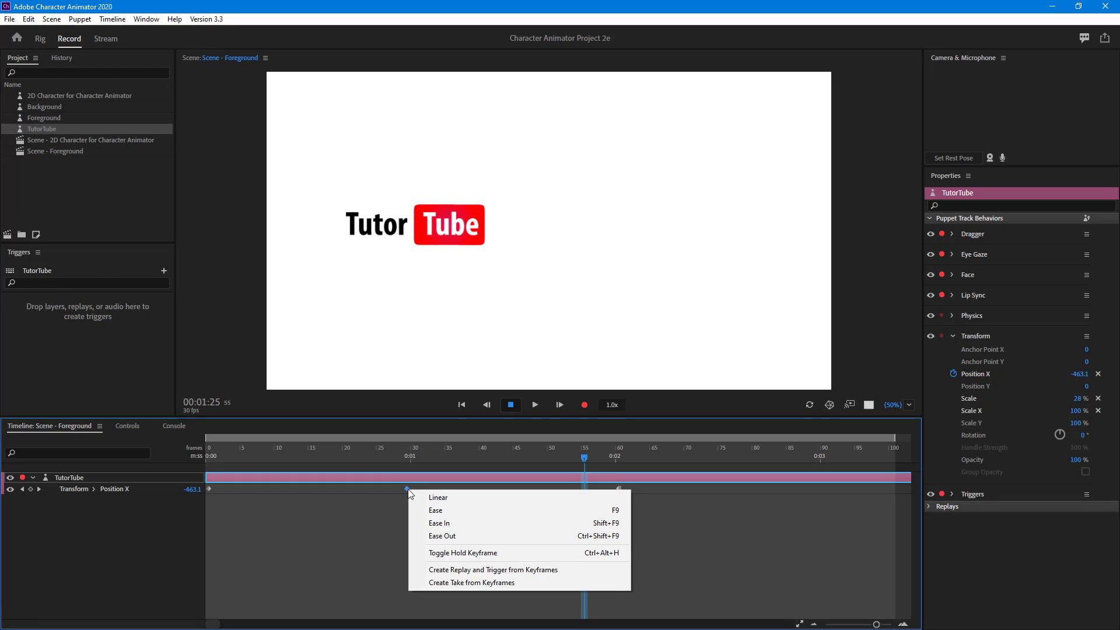
click(475, 551)
drag(358, 460, 628, 478)
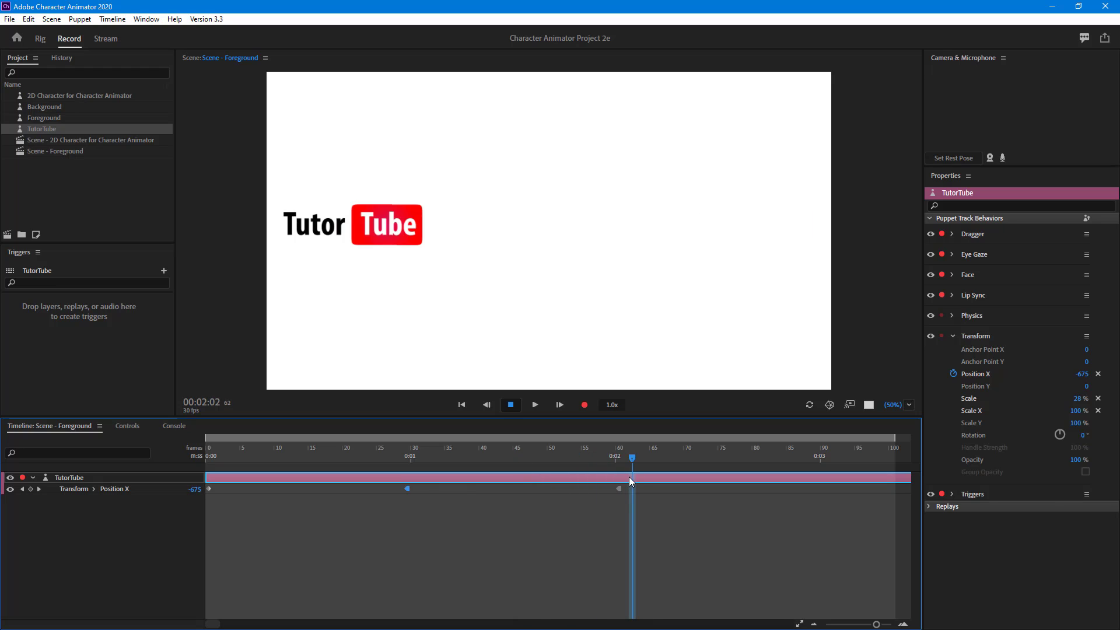
Toggle the first Position X keyframe at frame 0 to a hold keyframe and play the animation from the start
right_click(209, 489)
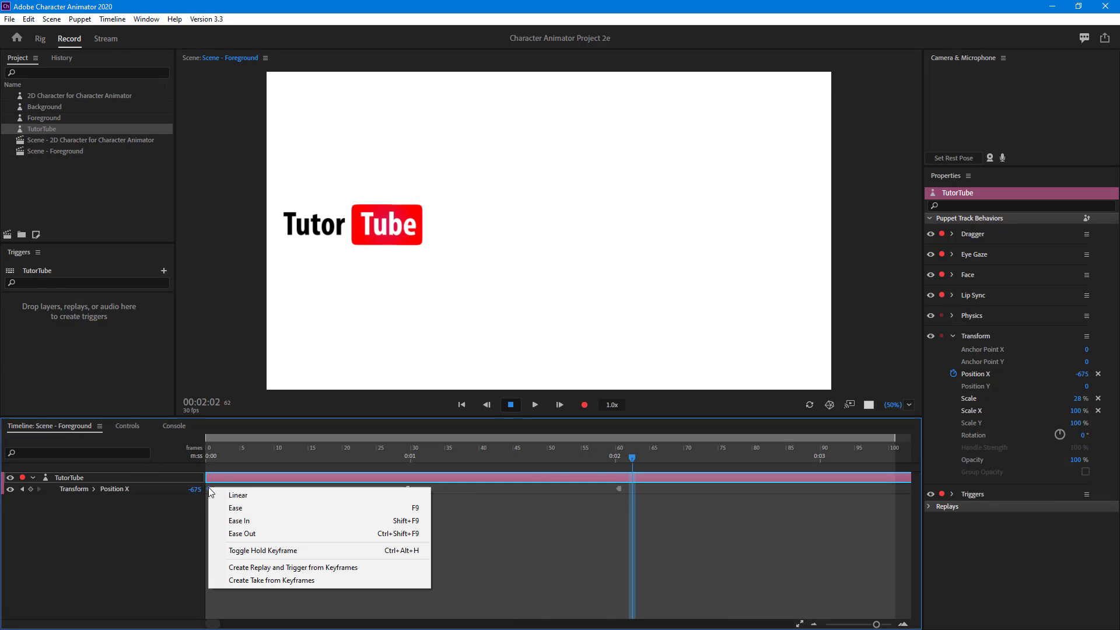
click(244, 552)
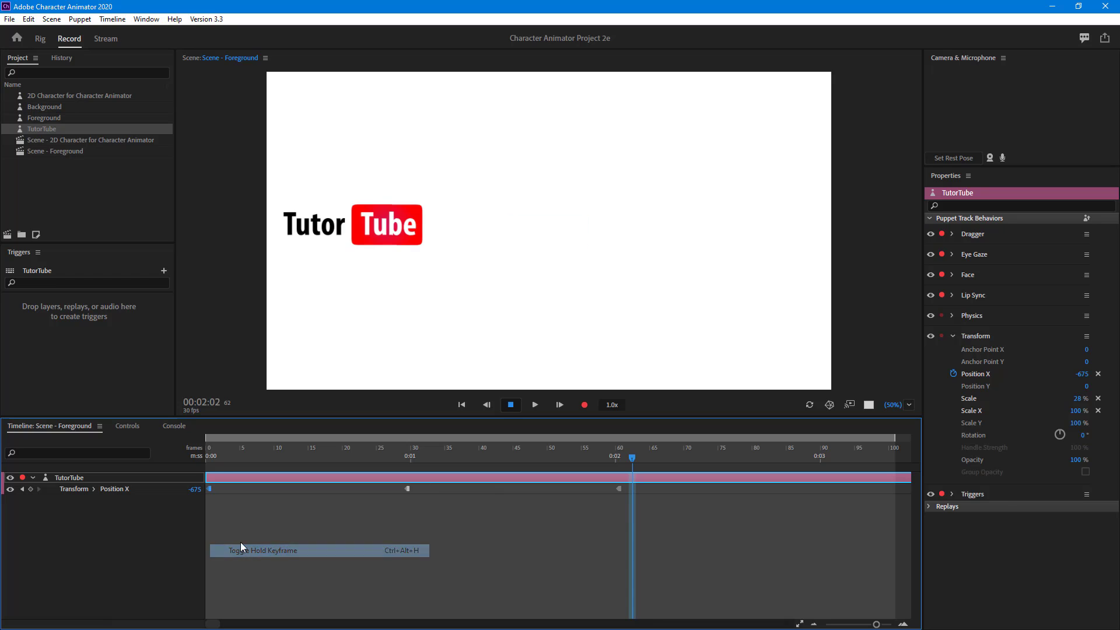
click(211, 456)
click(535, 405)
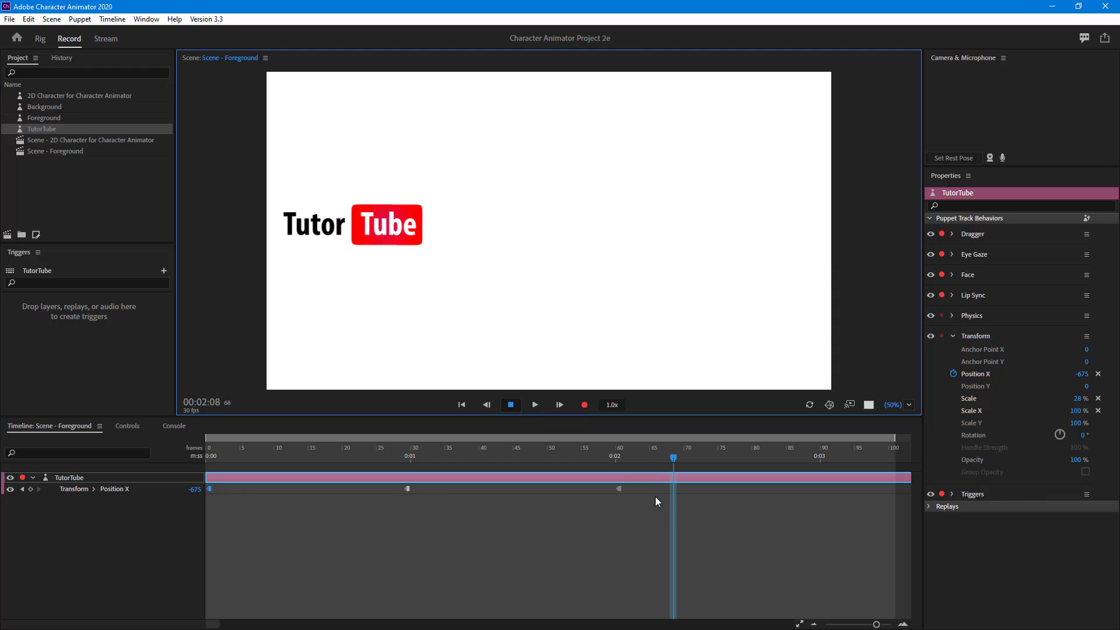
Select all three hold keyframes on Position X and change them back to Linear
drag(672, 541, 208, 487)
right_click(208, 489)
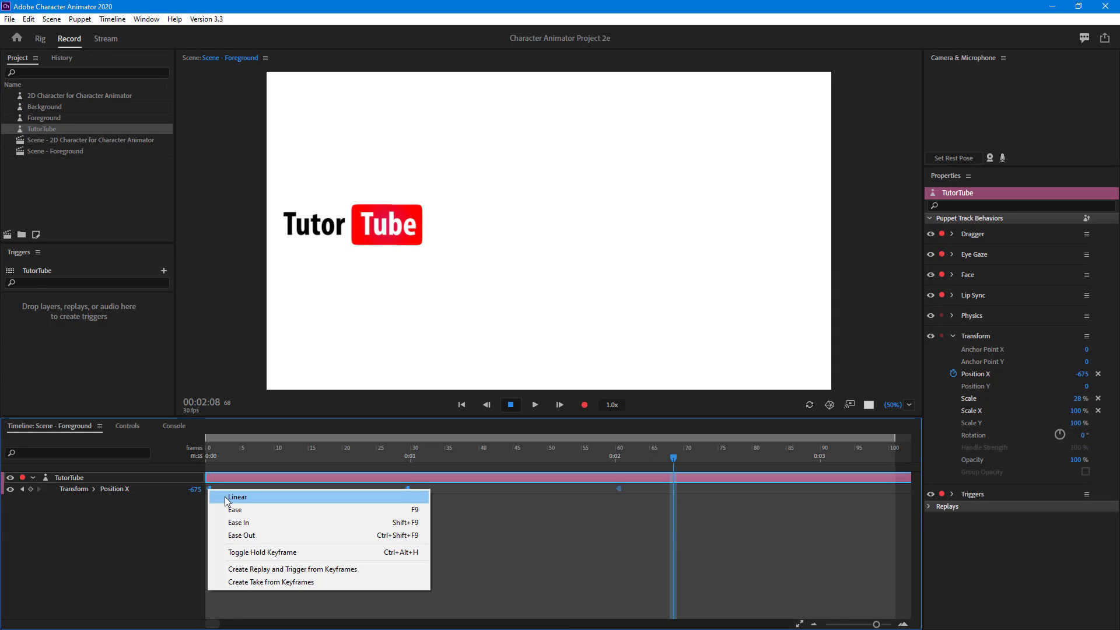
click(254, 506)
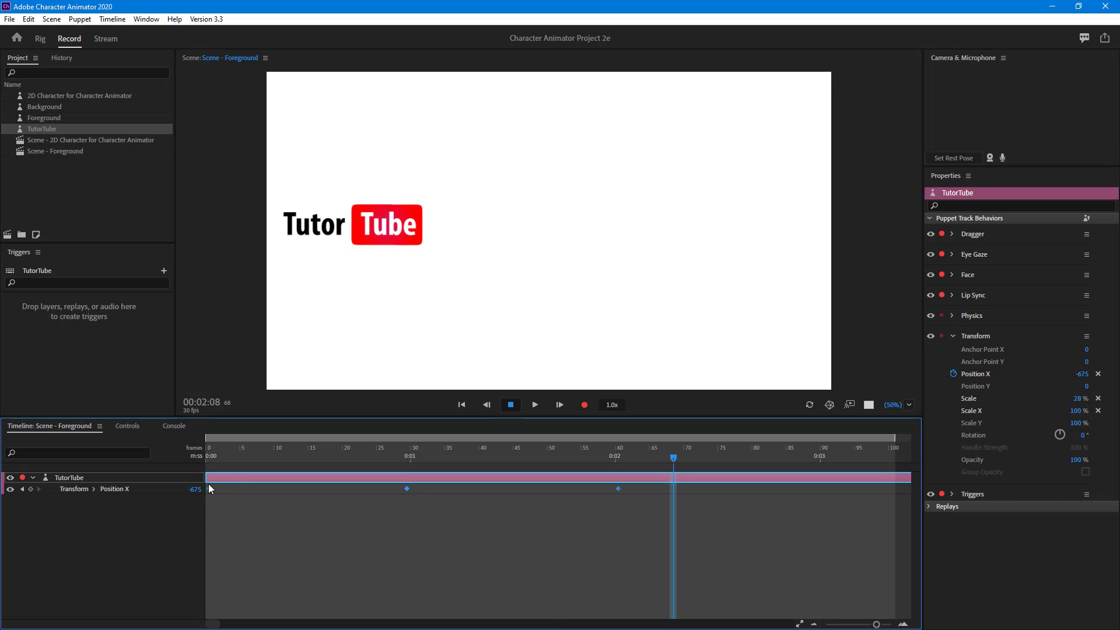
Apply Ease to all three selected Position X keyframes, leaving nothing selected in the timeline
right_click(208, 486)
click(253, 508)
click(276, 528)
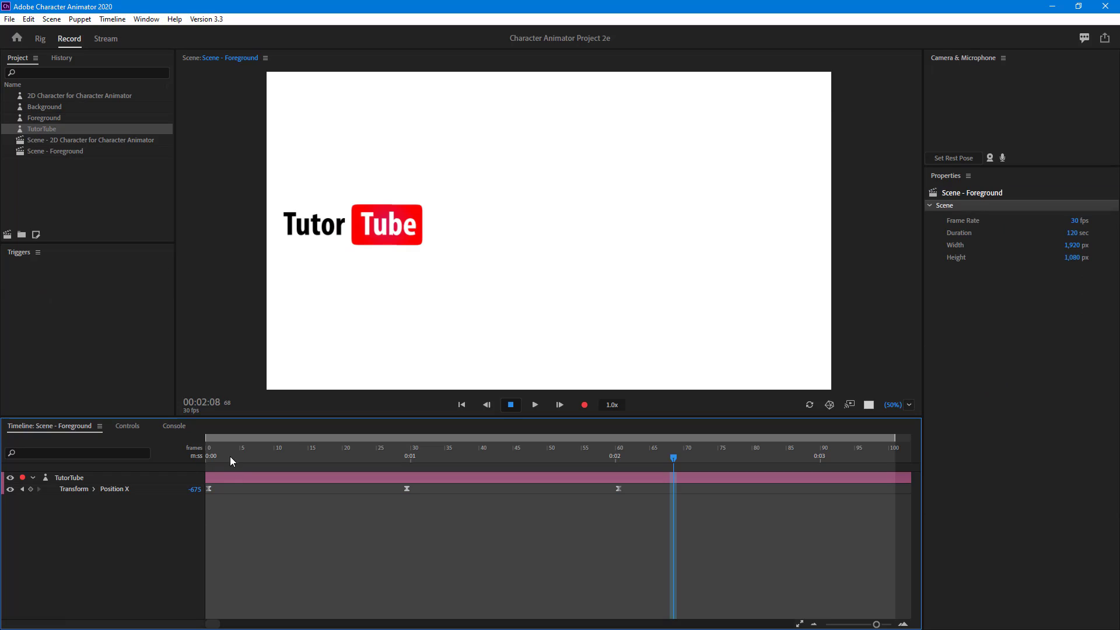
Play the animation from the first frame to examine the logo's motion with Ease on every keyframe, stopping playback at the end
click(208, 457)
click(538, 407)
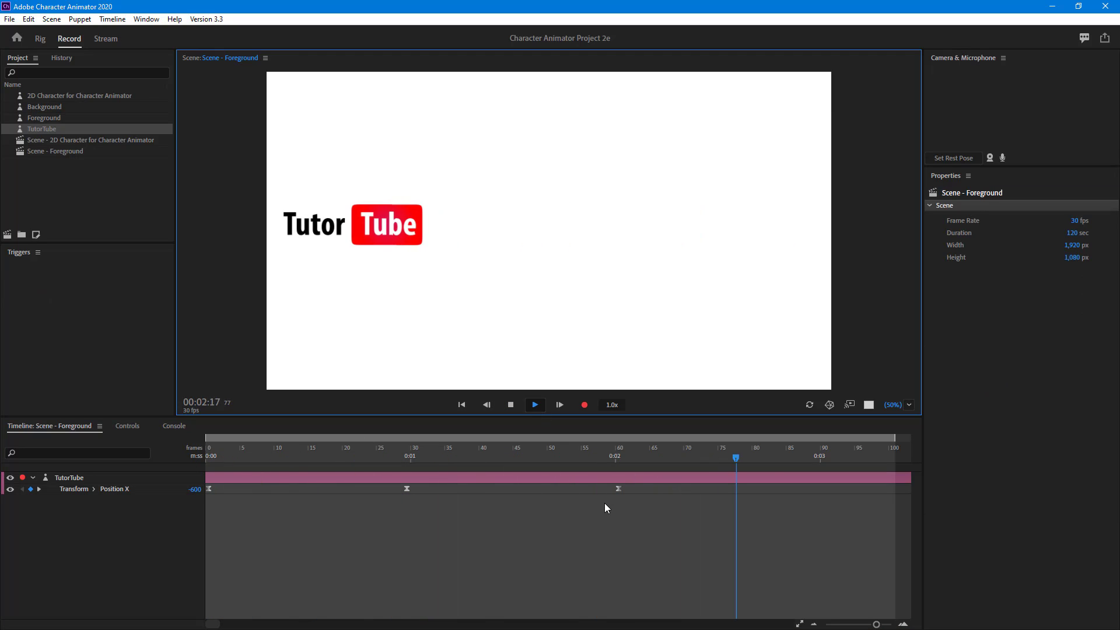
click(513, 403)
click(545, 576)
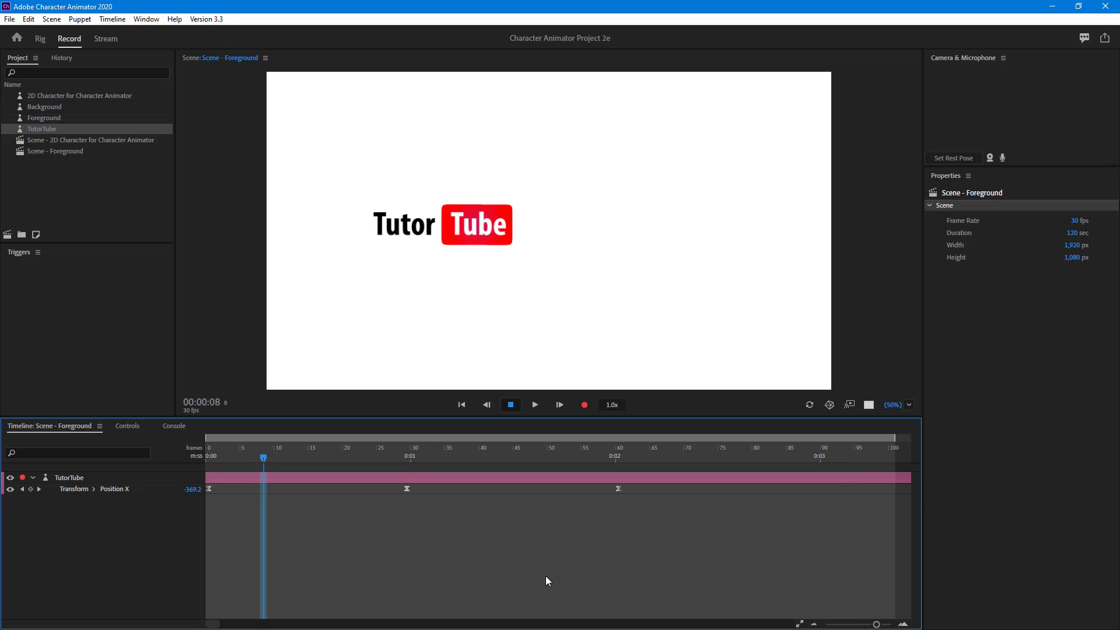